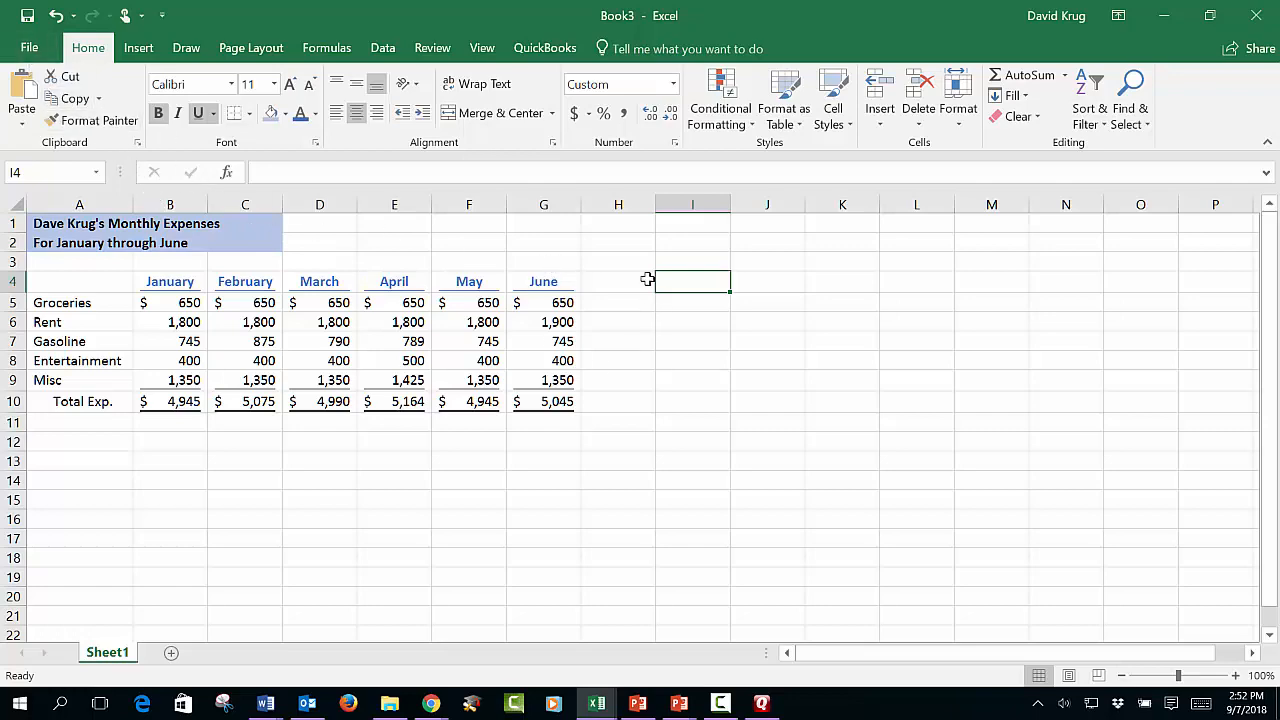
Step: Save the workbook to the Desktop, named with the owner's name and 'expenses for January through June'
click(575, 245)
click(33, 50)
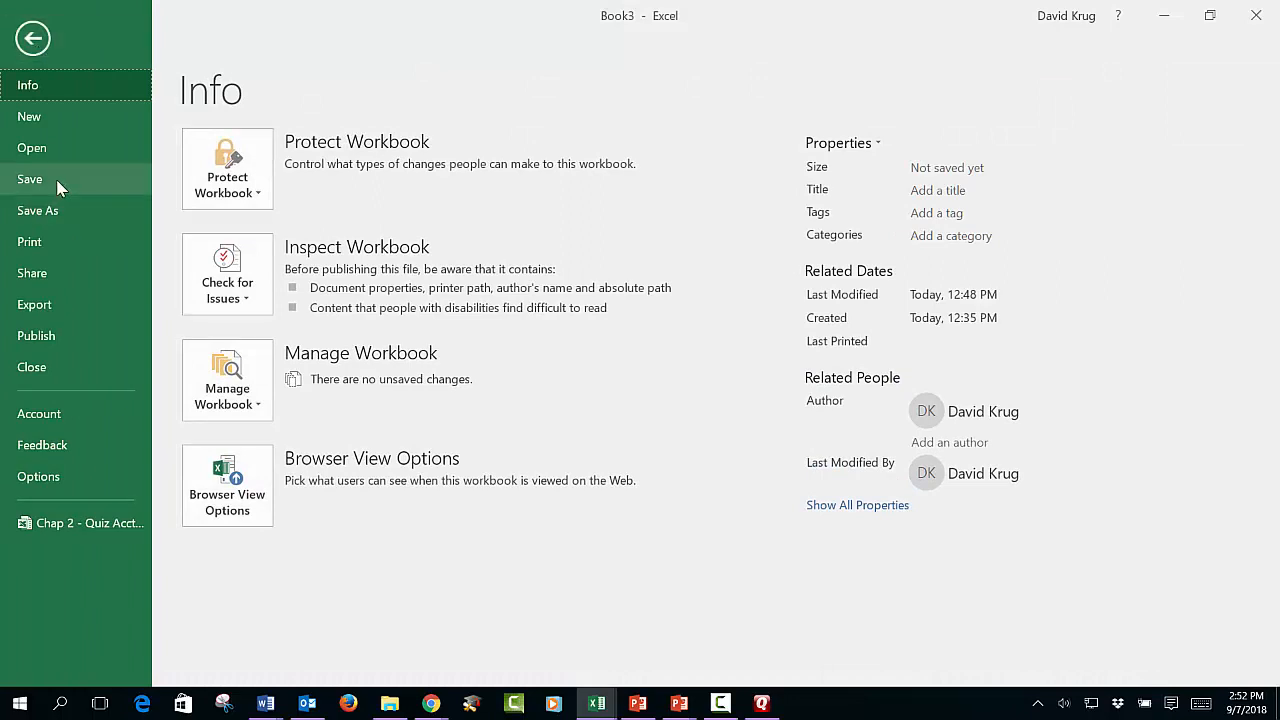
click(86, 204)
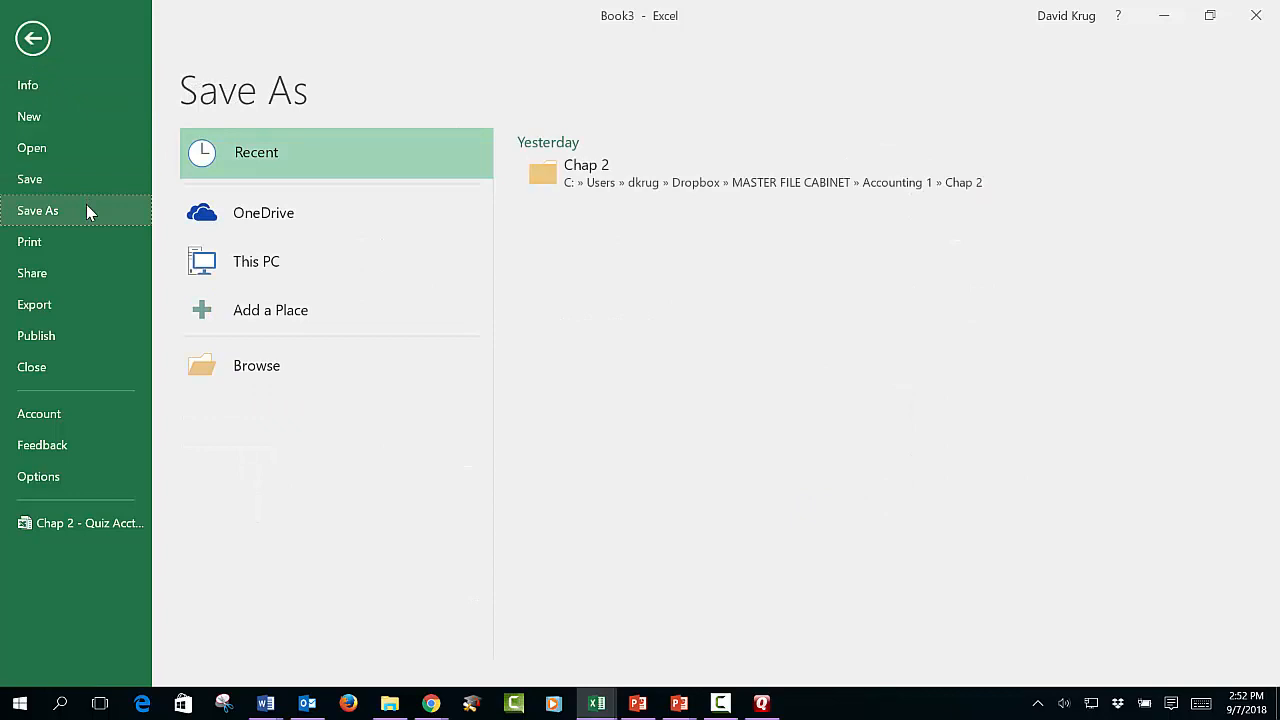
click(281, 389)
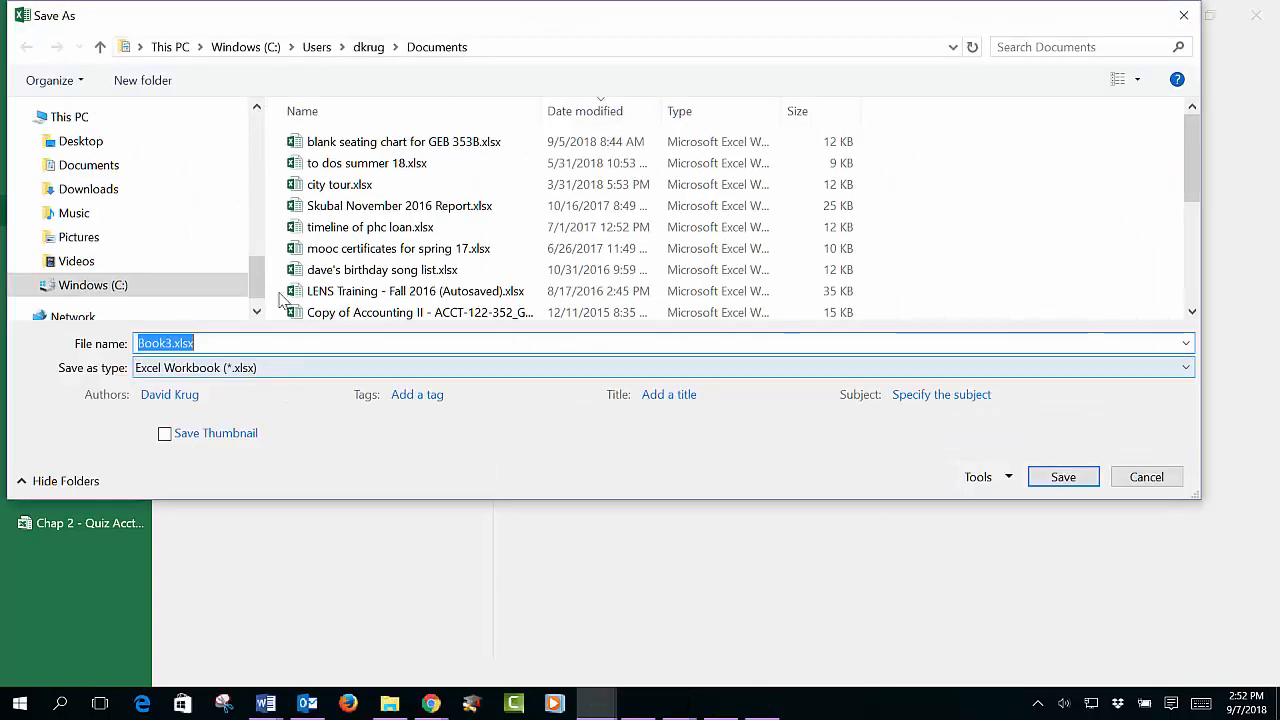
click(140, 148)
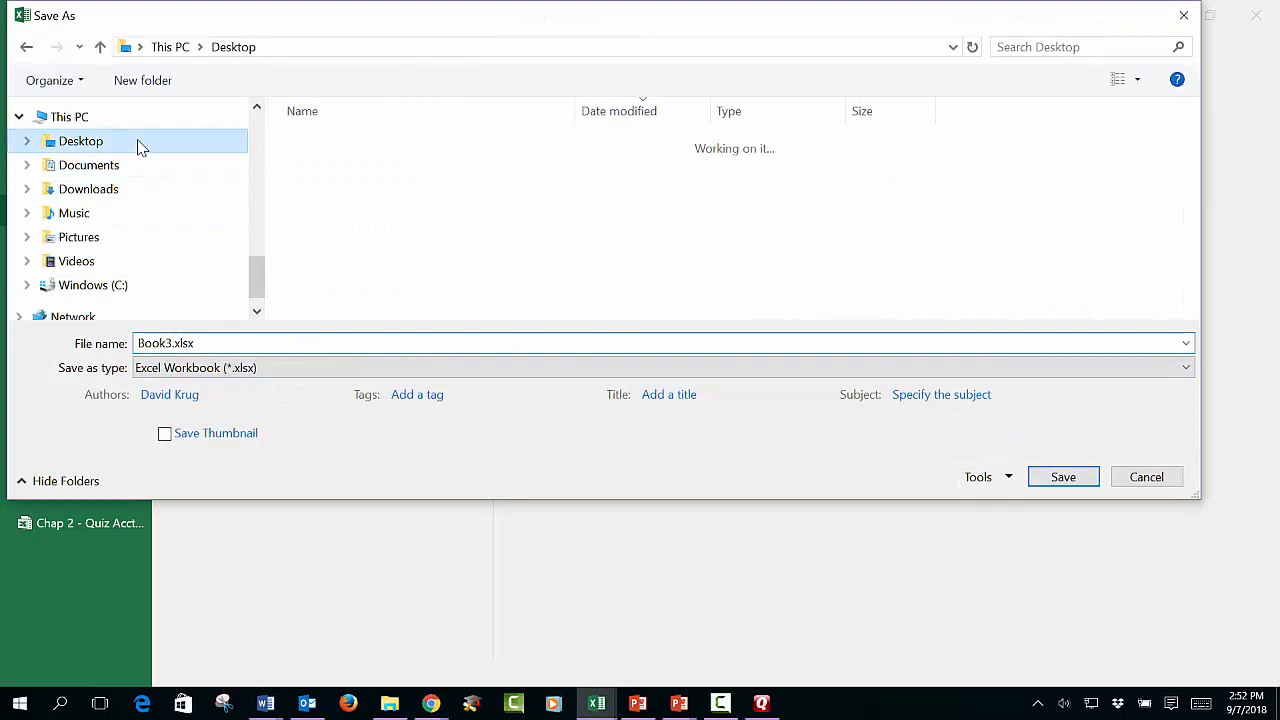
click(280, 336)
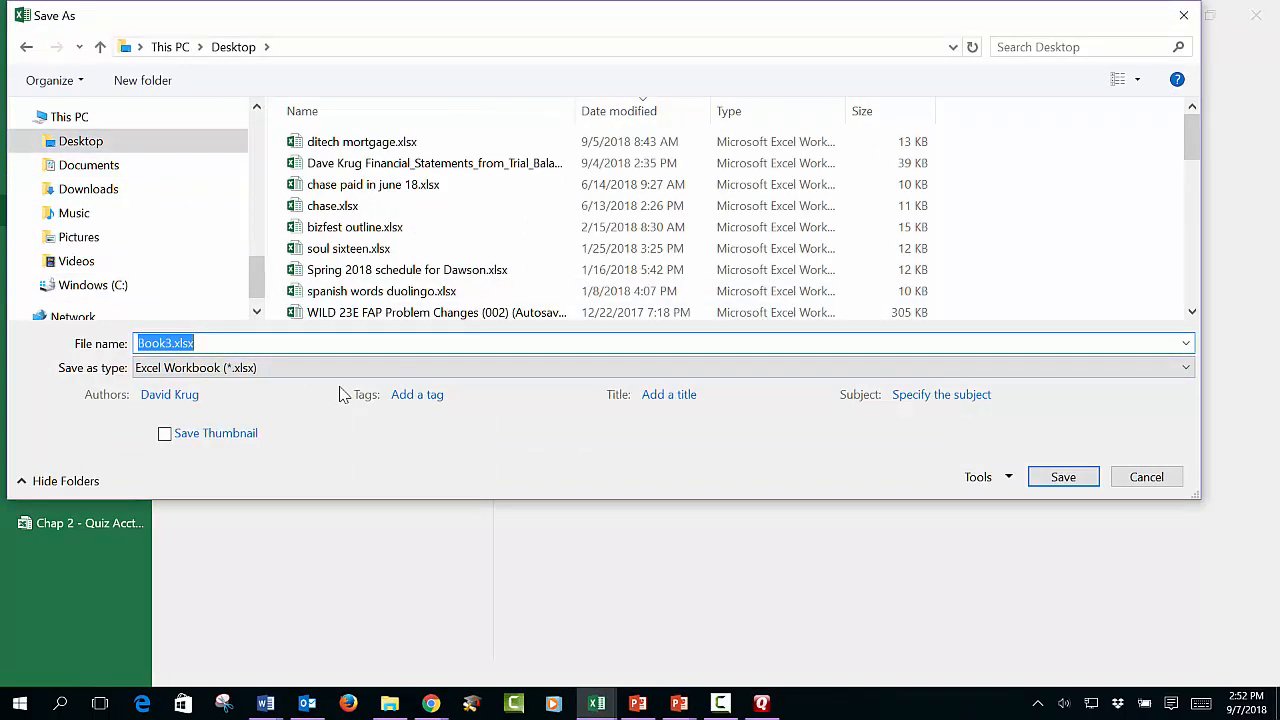
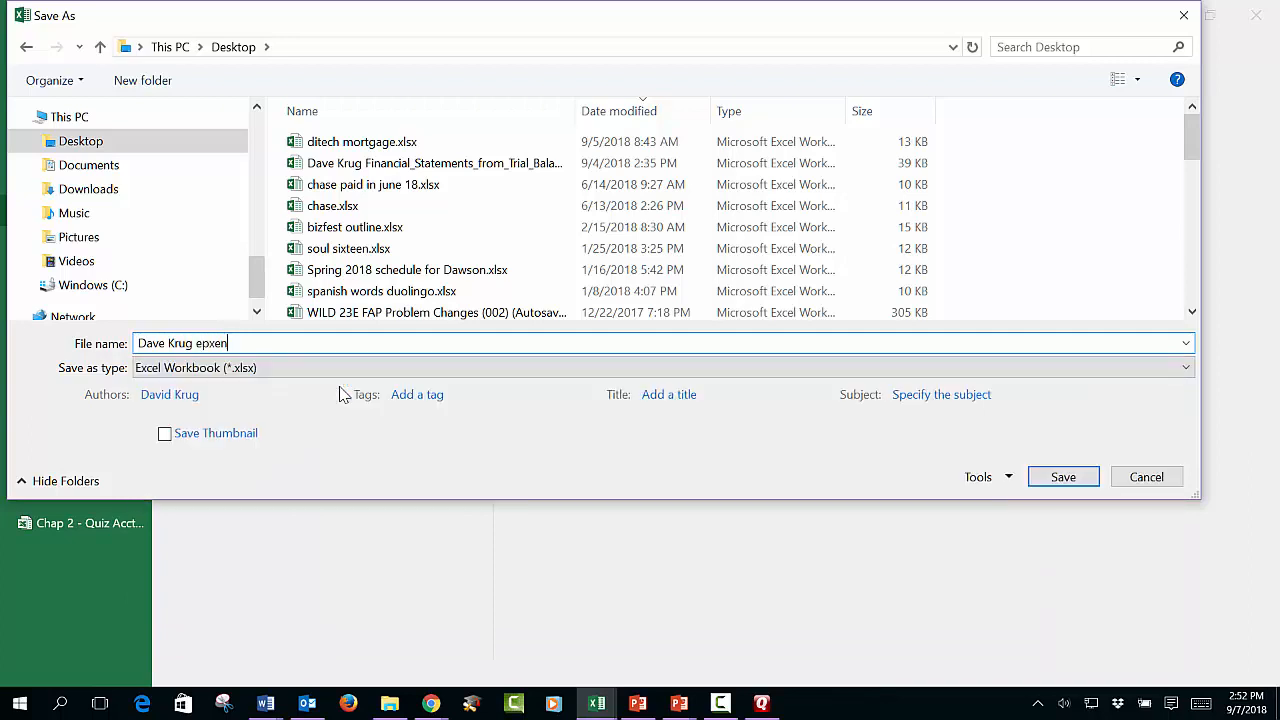
text(sxpen ses for January through June)
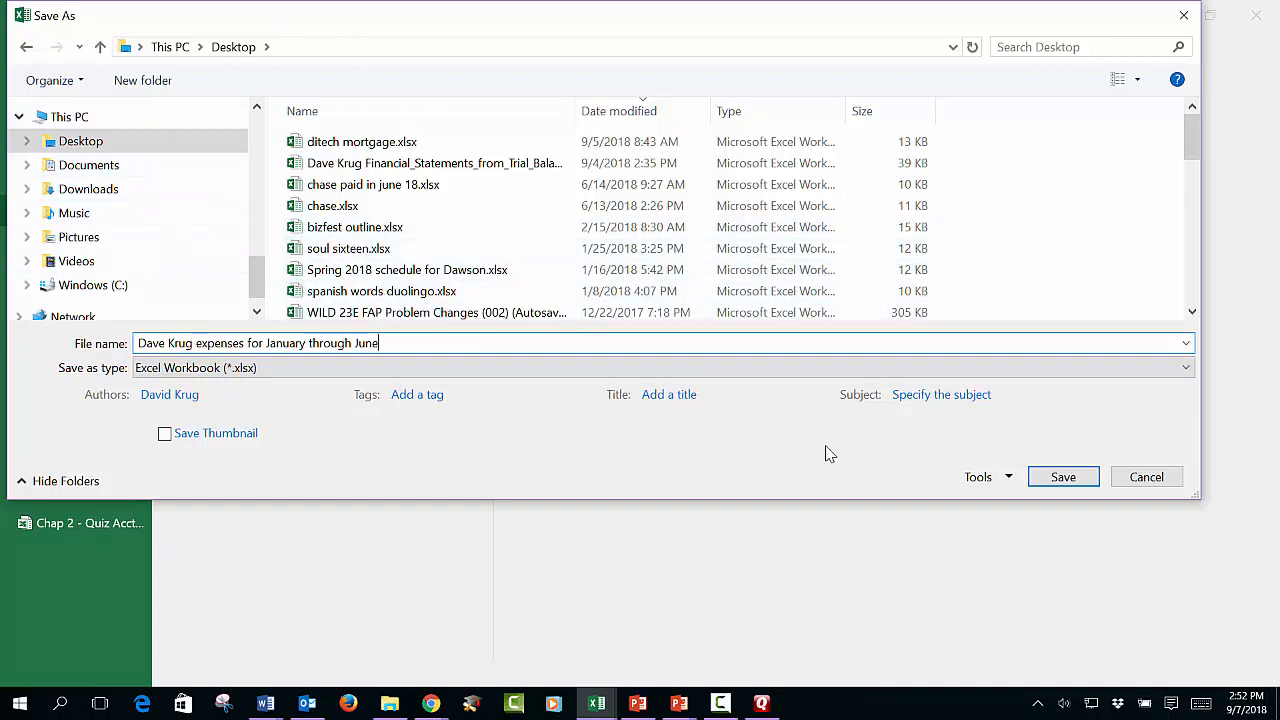
click(1063, 477)
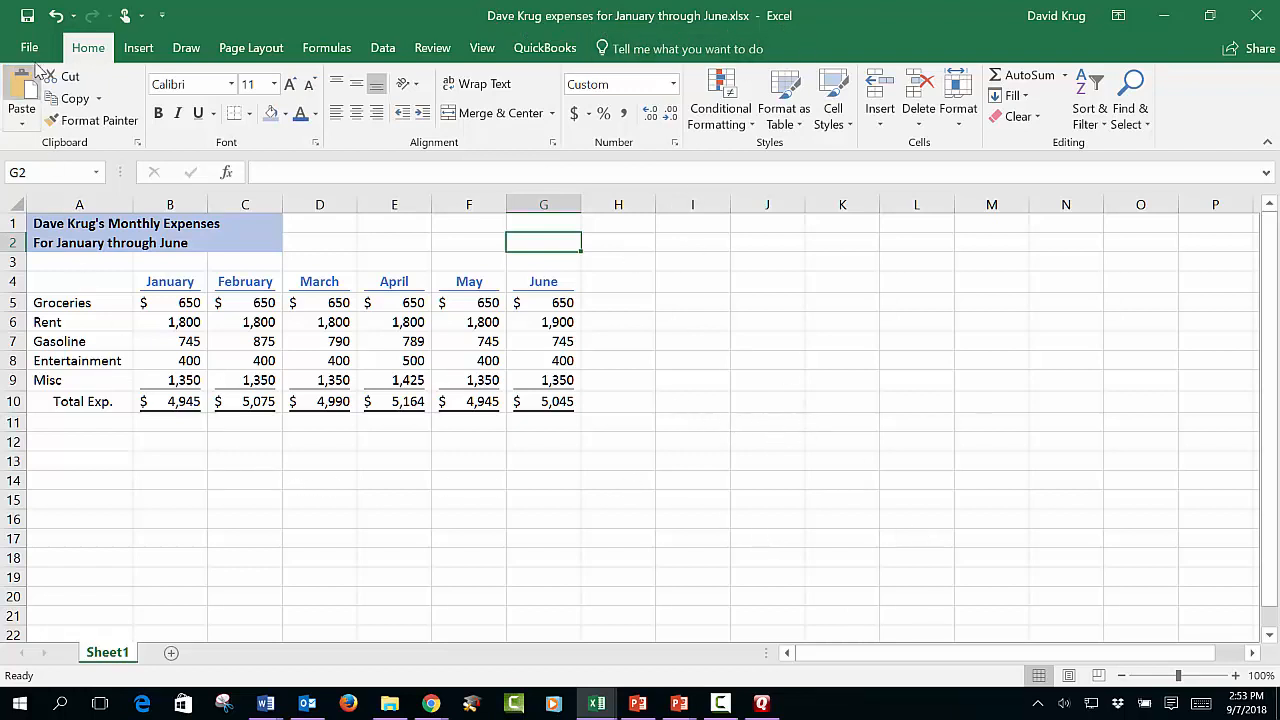
click(27, 16)
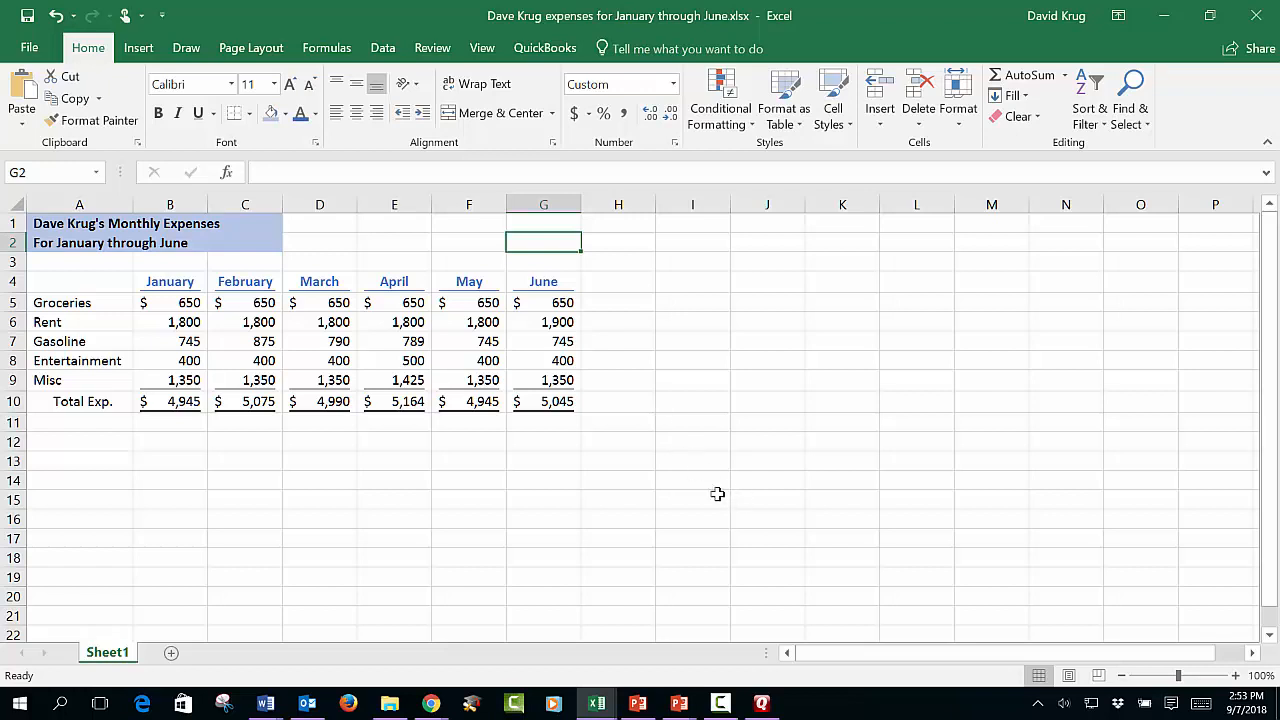
click(700, 284)
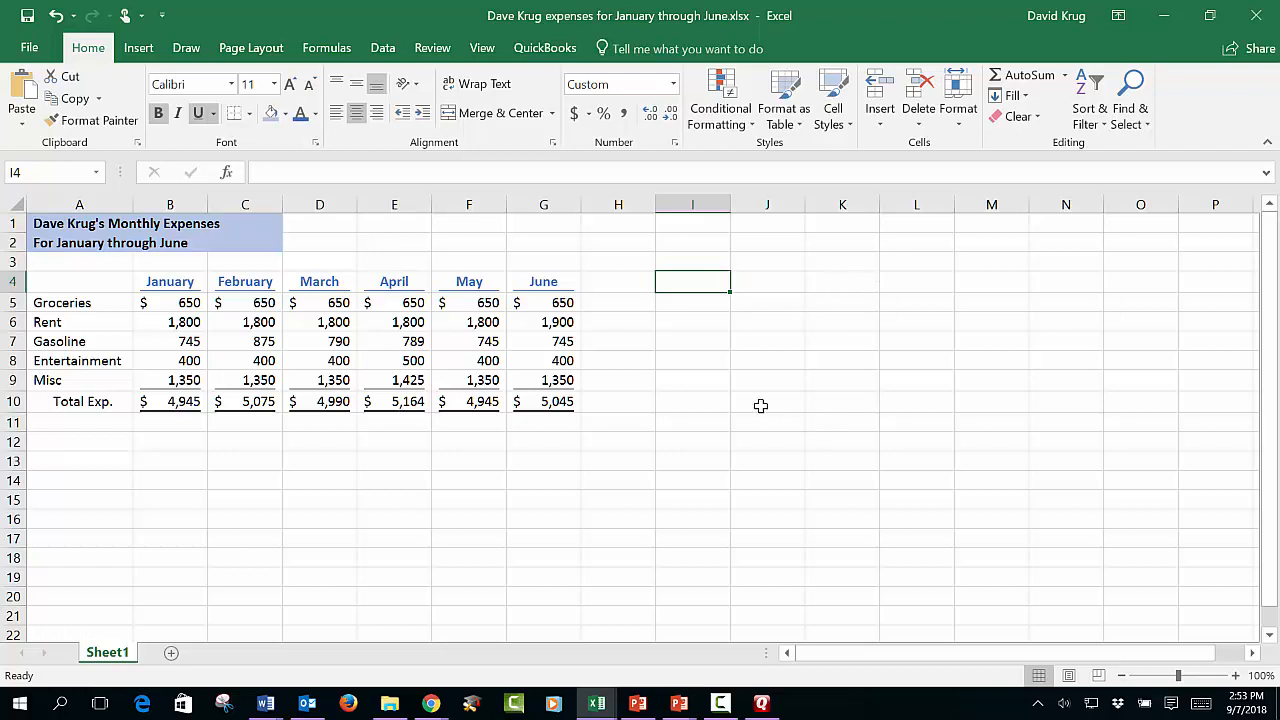
click(763, 258)
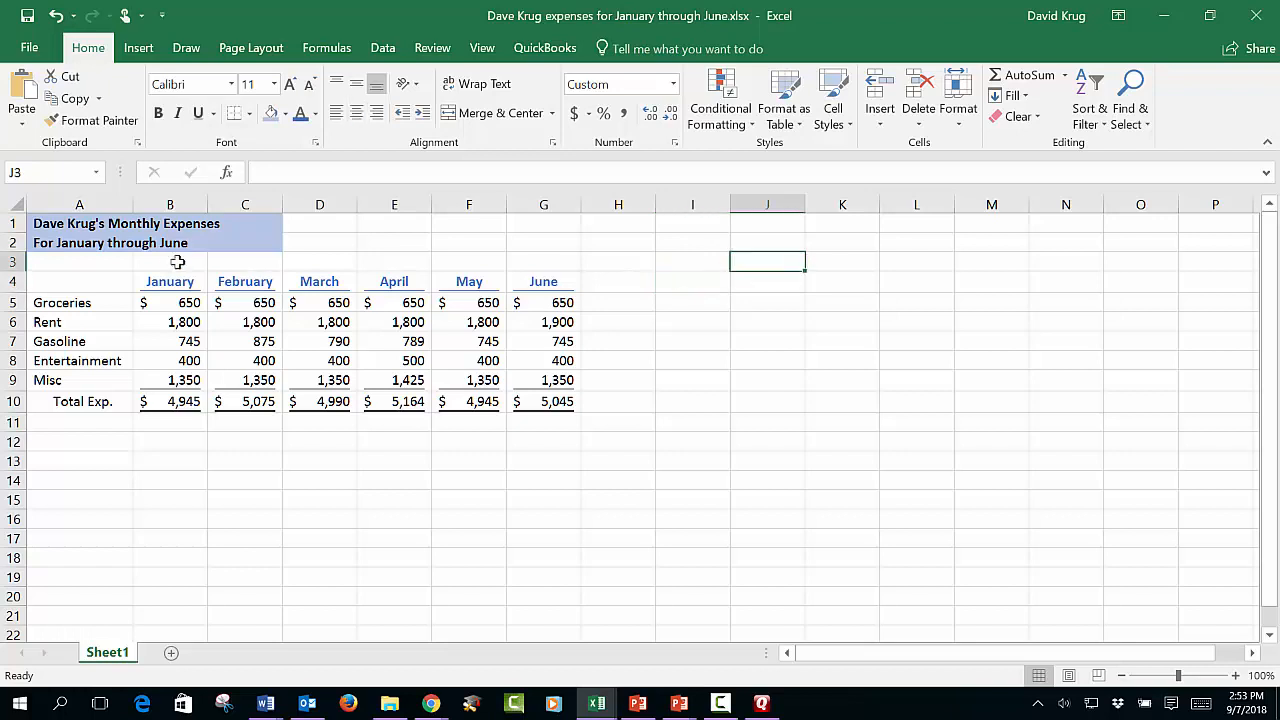
drag(50, 222, 568, 418)
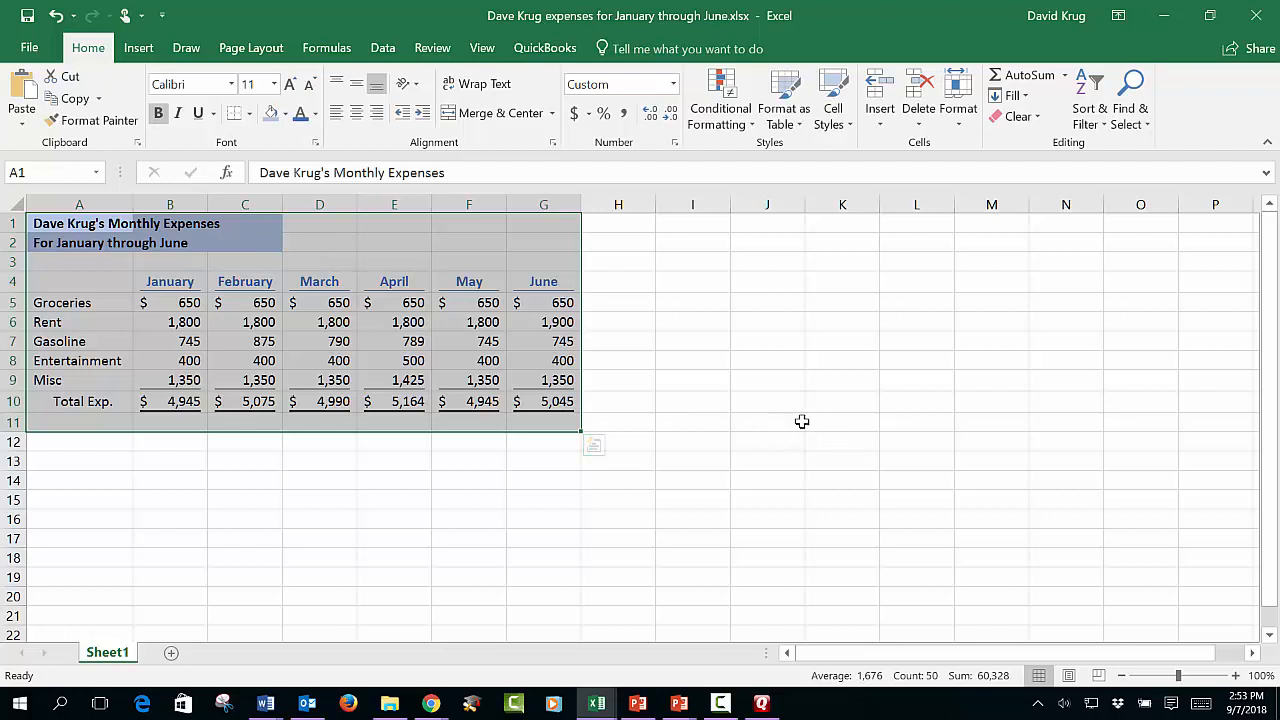
Step: Preview printing of the expenses table on a single portrait Letter page
click(724, 284)
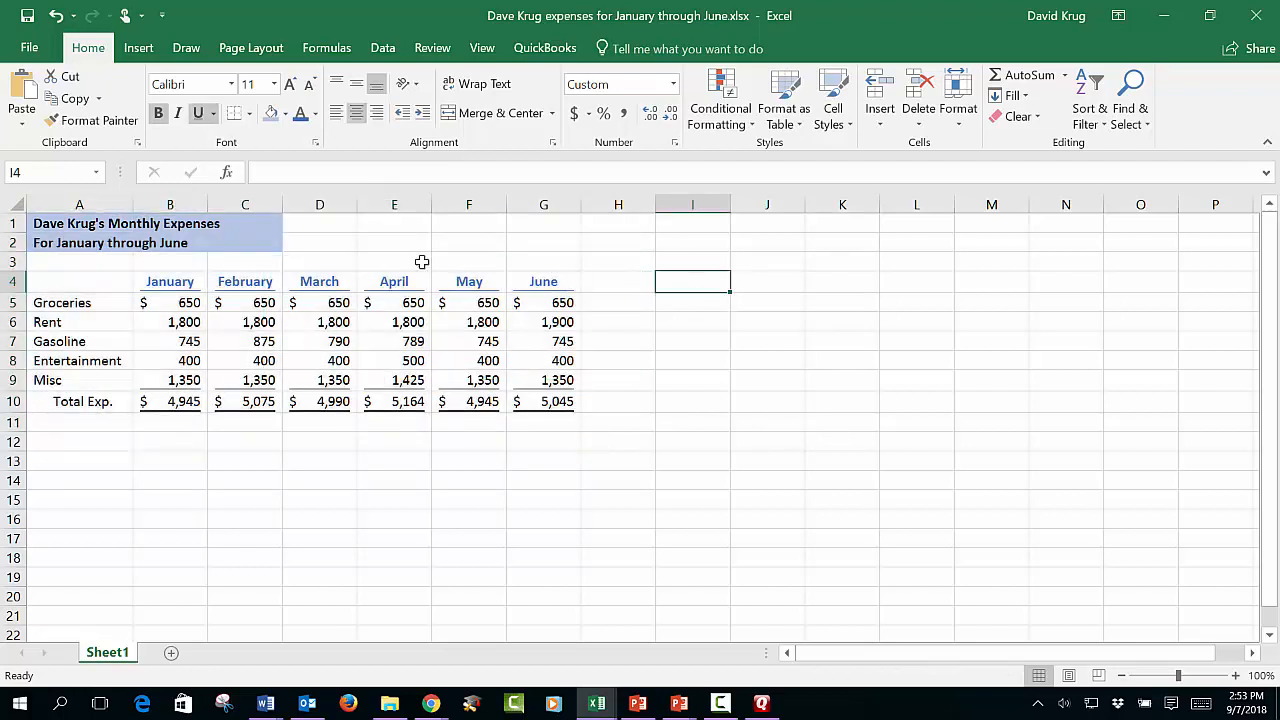
click(29, 47)
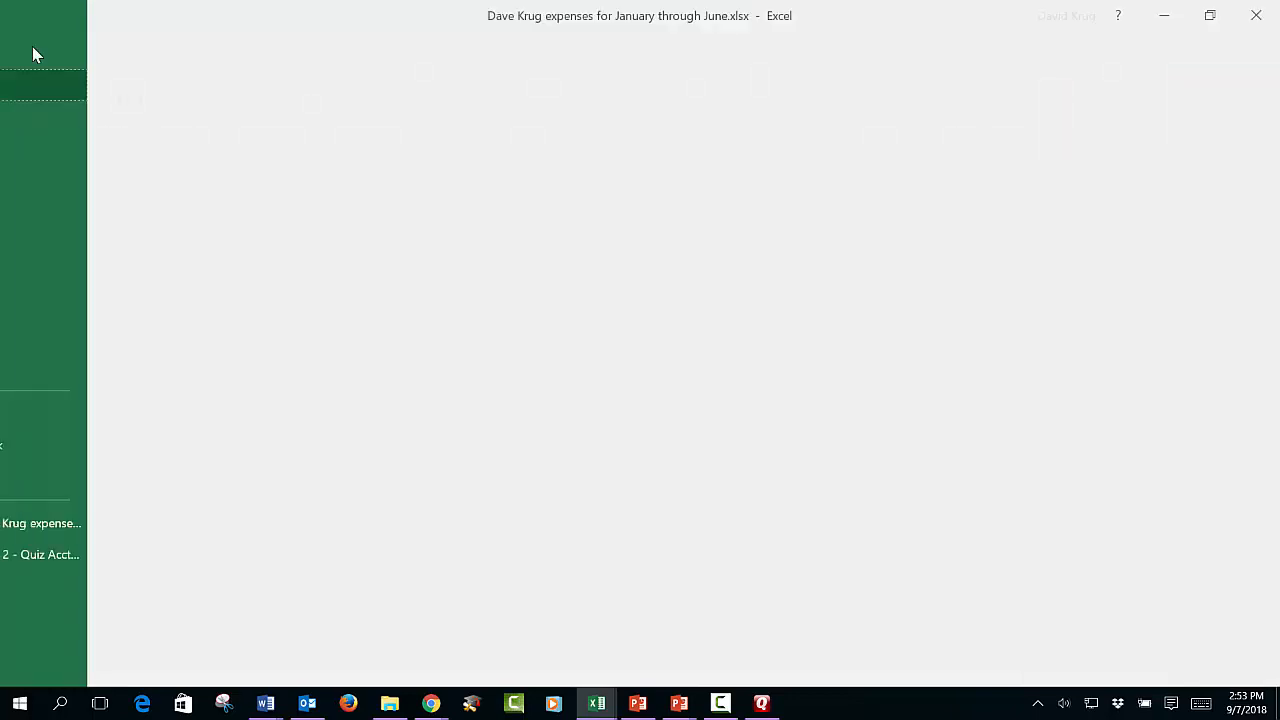
click(63, 243)
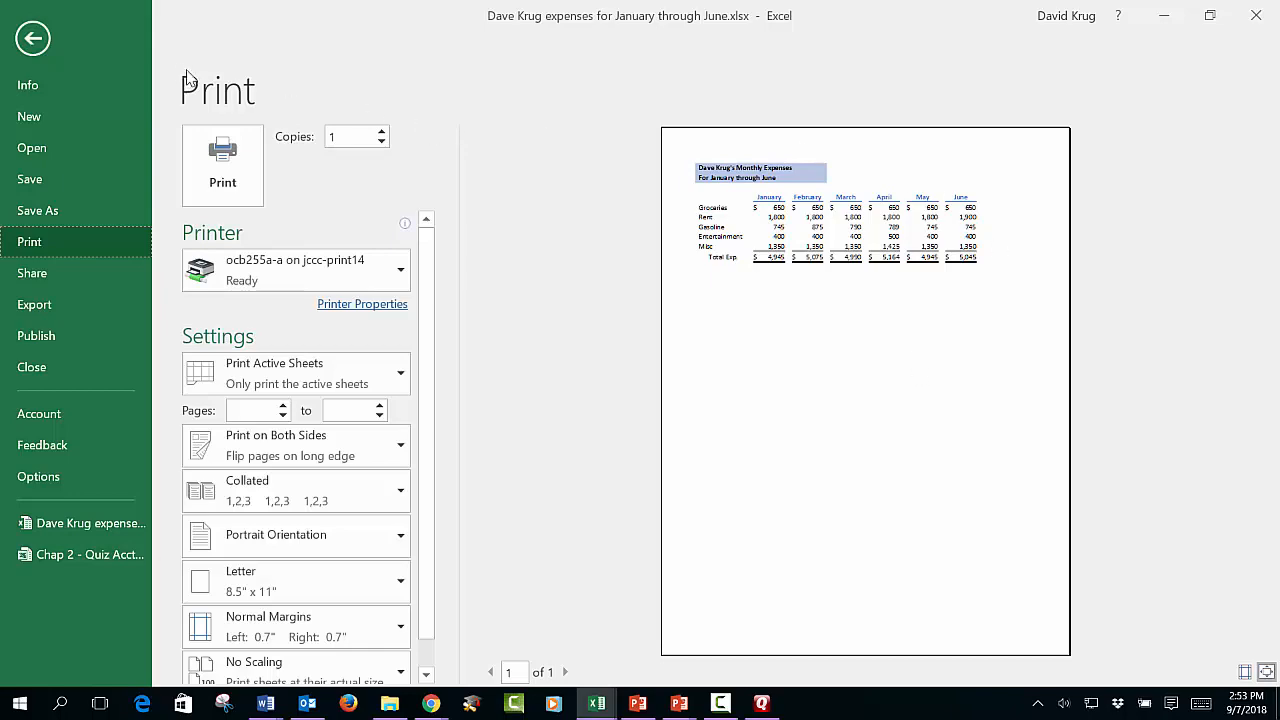
Step: Set the print area to the expense table A1:G10 from Page Layout
click(33, 36)
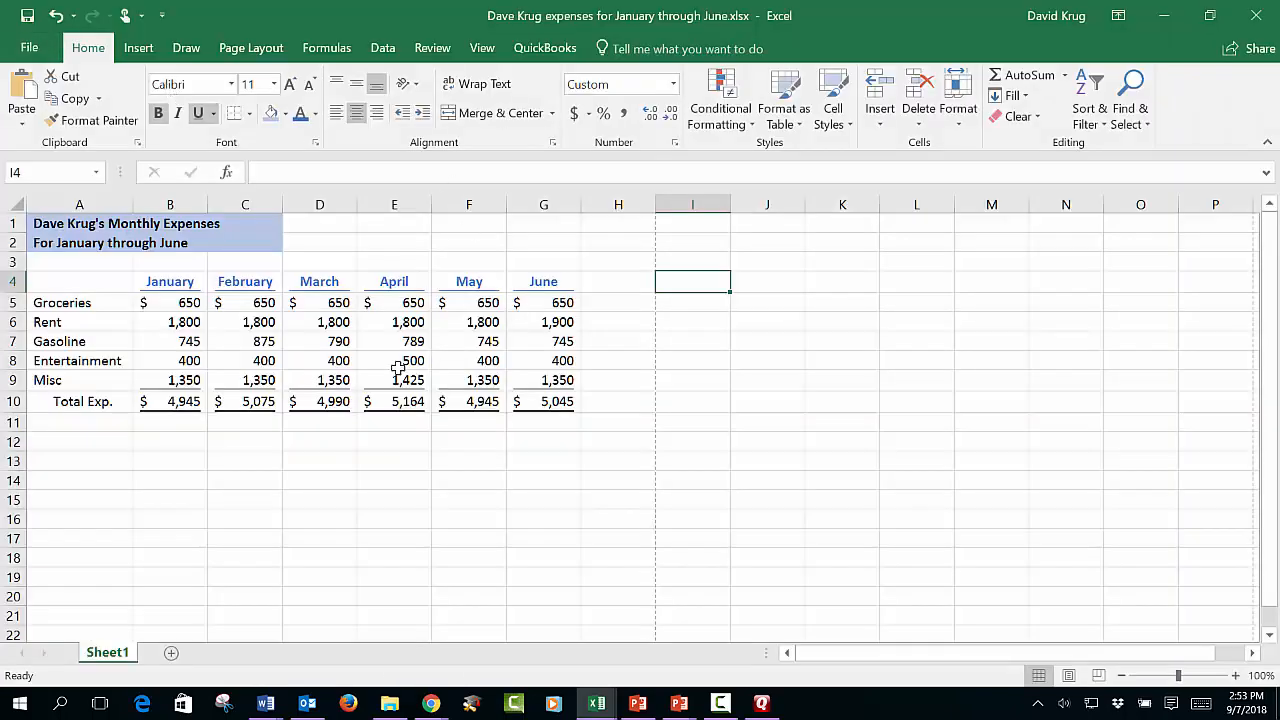
drag(72, 228, 565, 405)
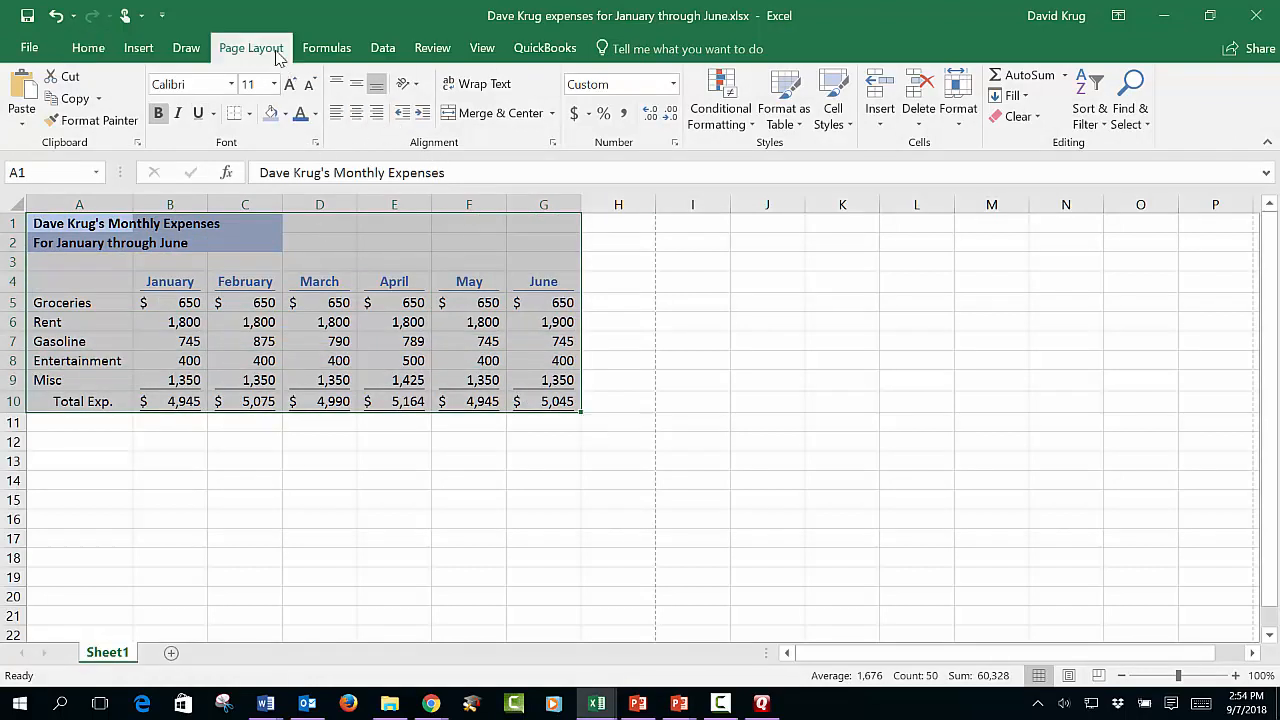
click(272, 52)
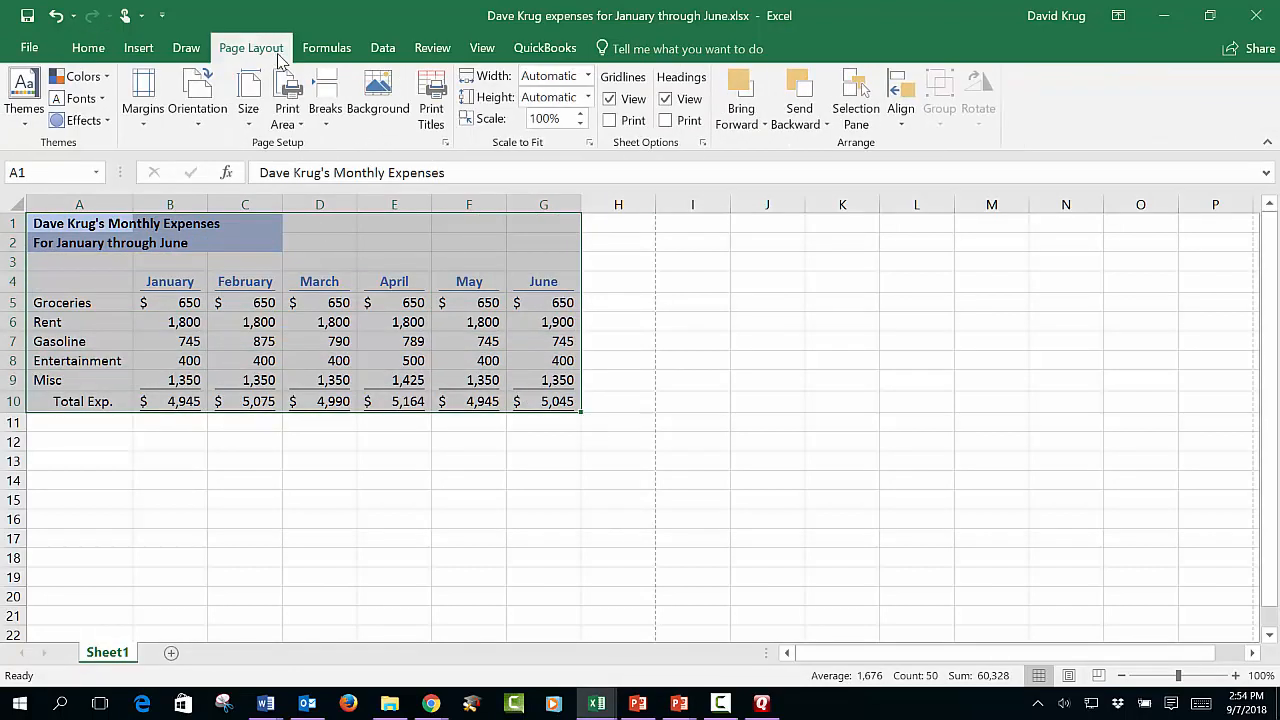
click(287, 116)
click(308, 148)
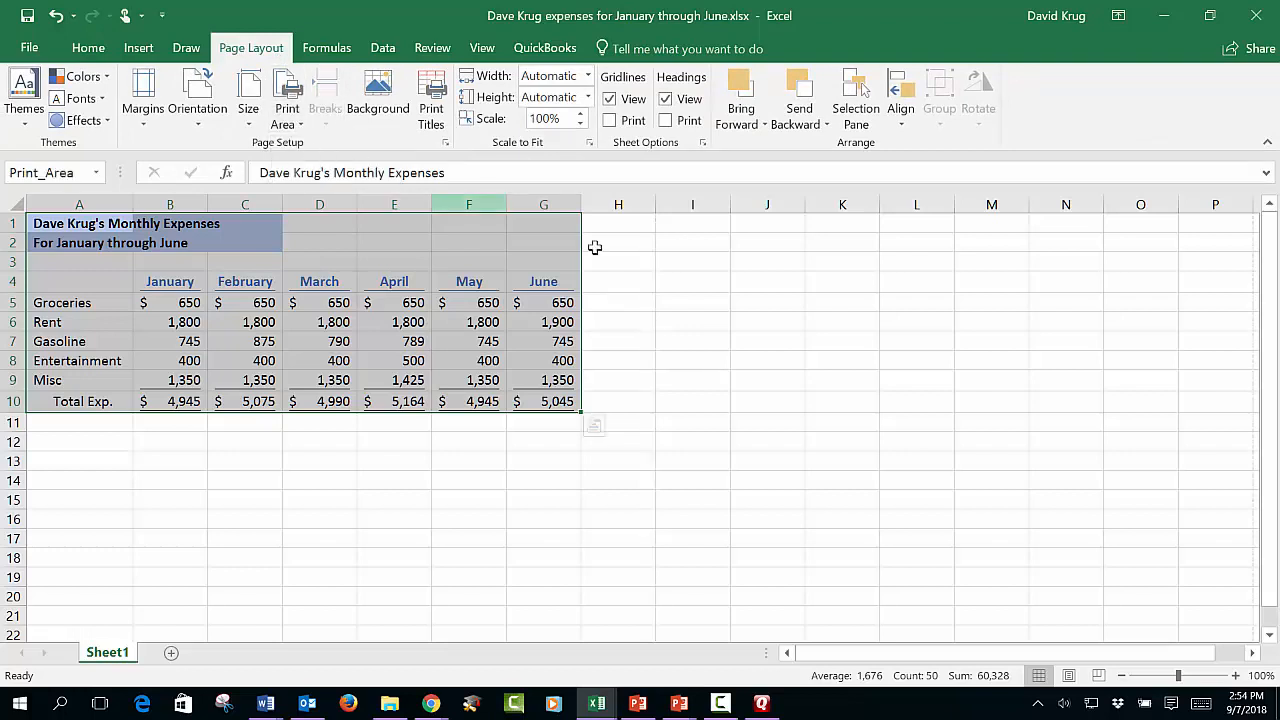
click(710, 366)
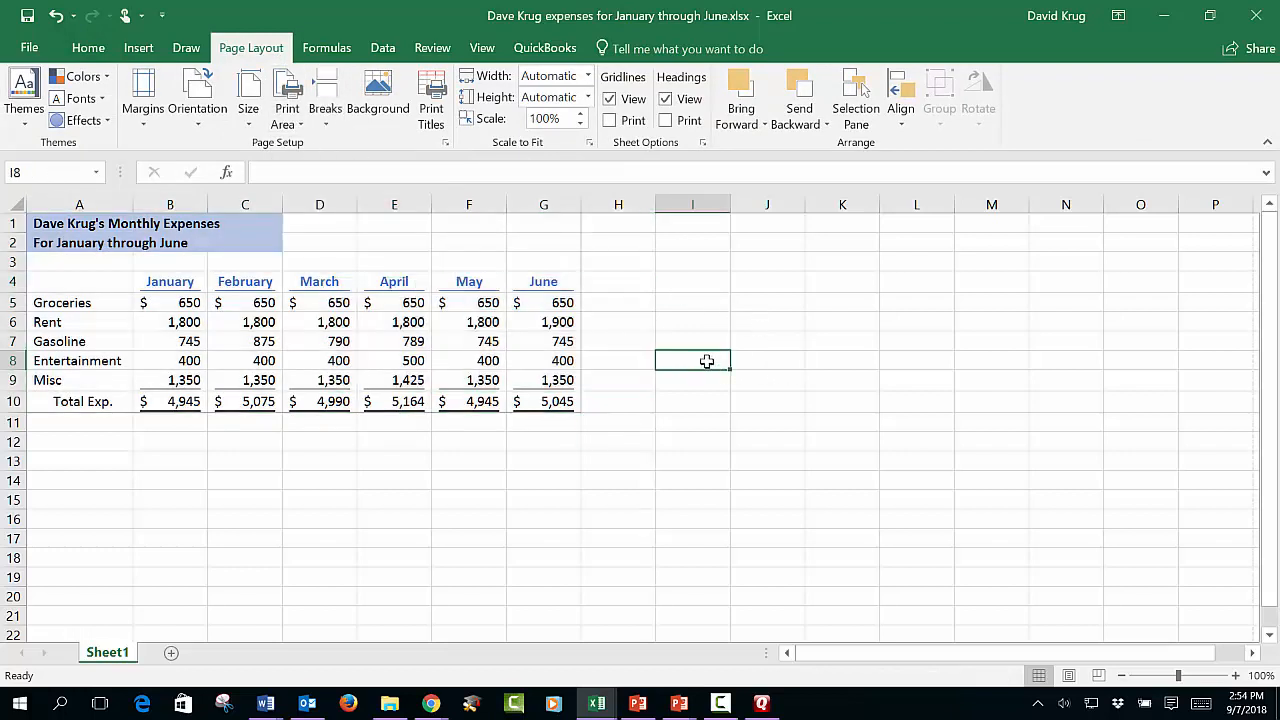
click(27, 56)
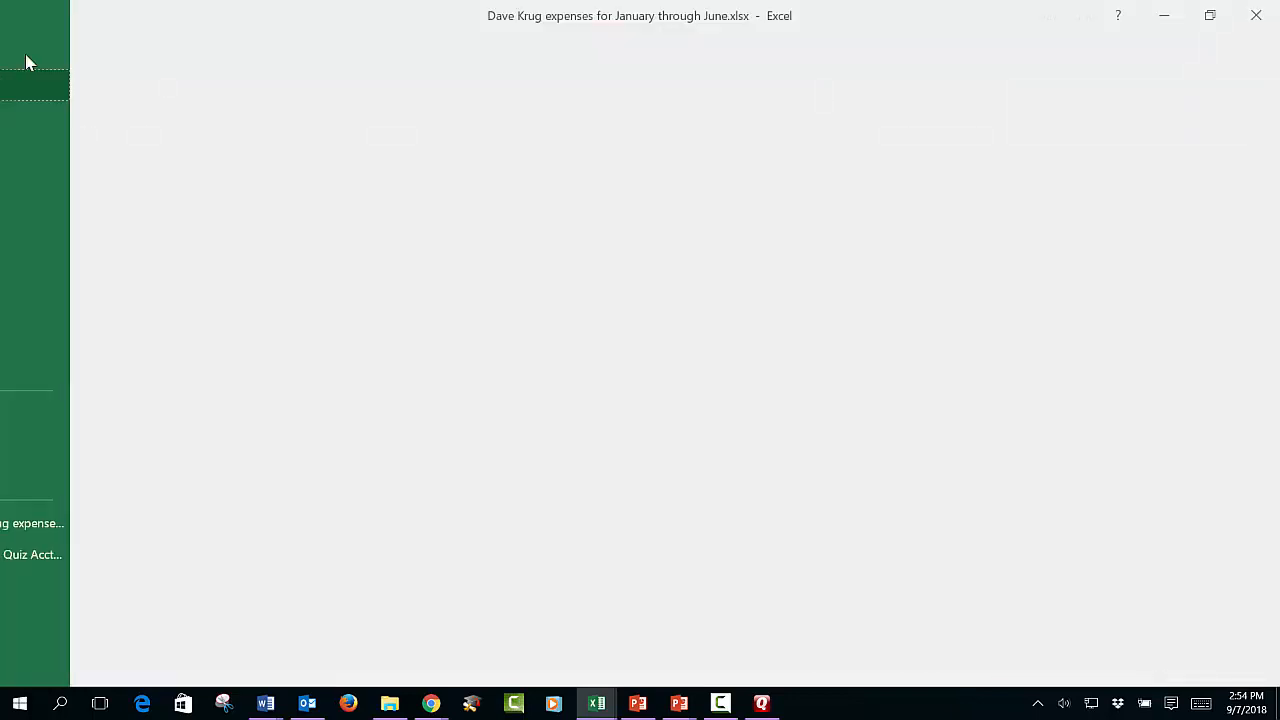
Step: Check that the A1:G10 print area fits one portrait page, then return to the sheet
click(67, 244)
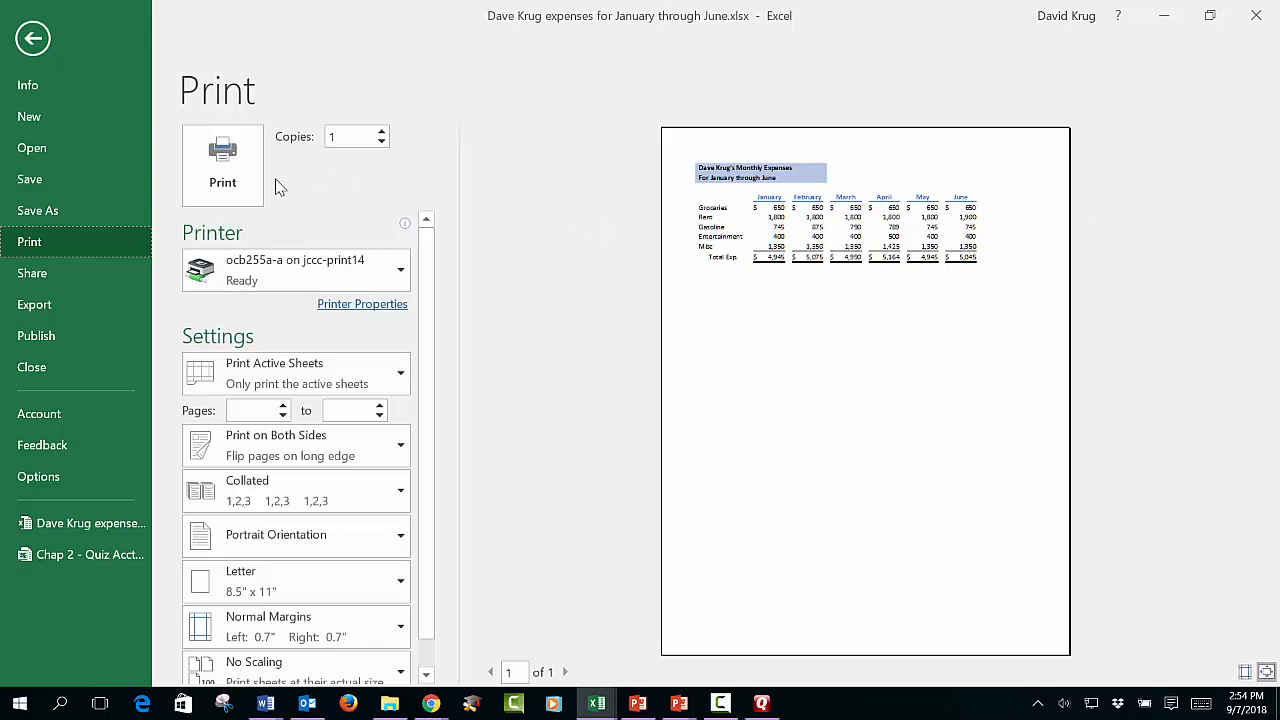
click(33, 40)
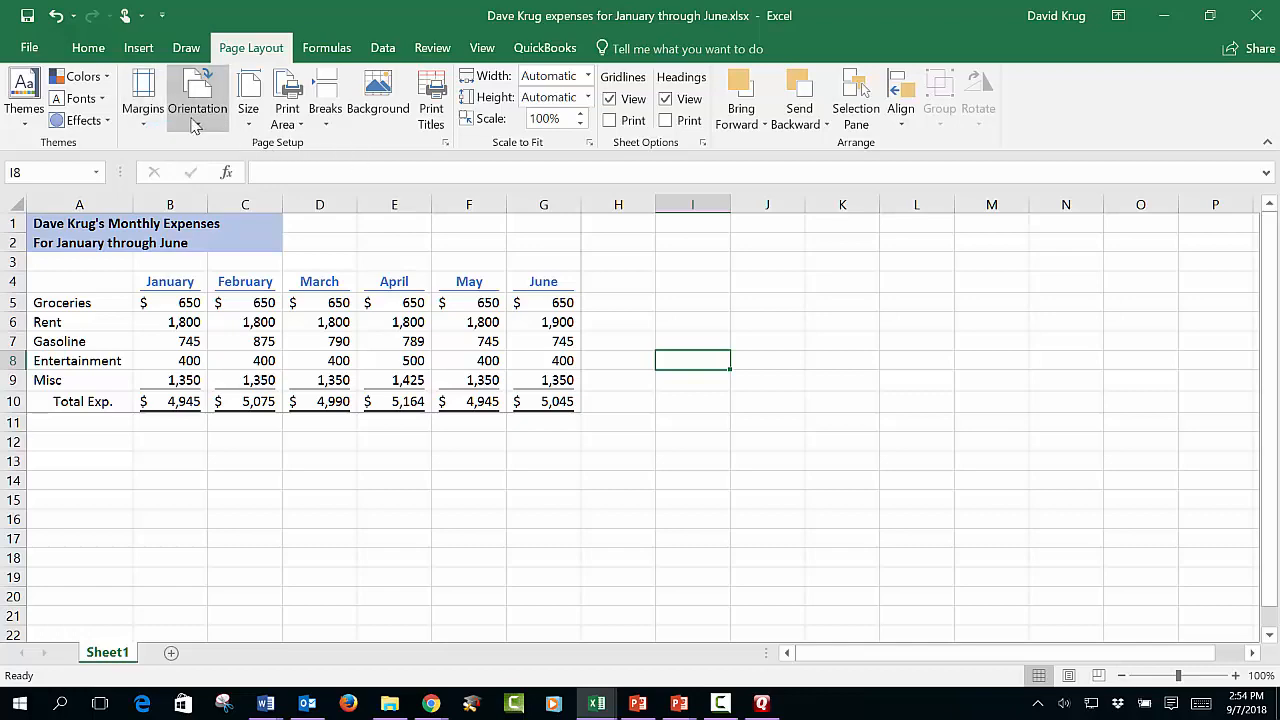
Step: Switch the page orientation to landscape and preview the landscape Letter page
click(98, 49)
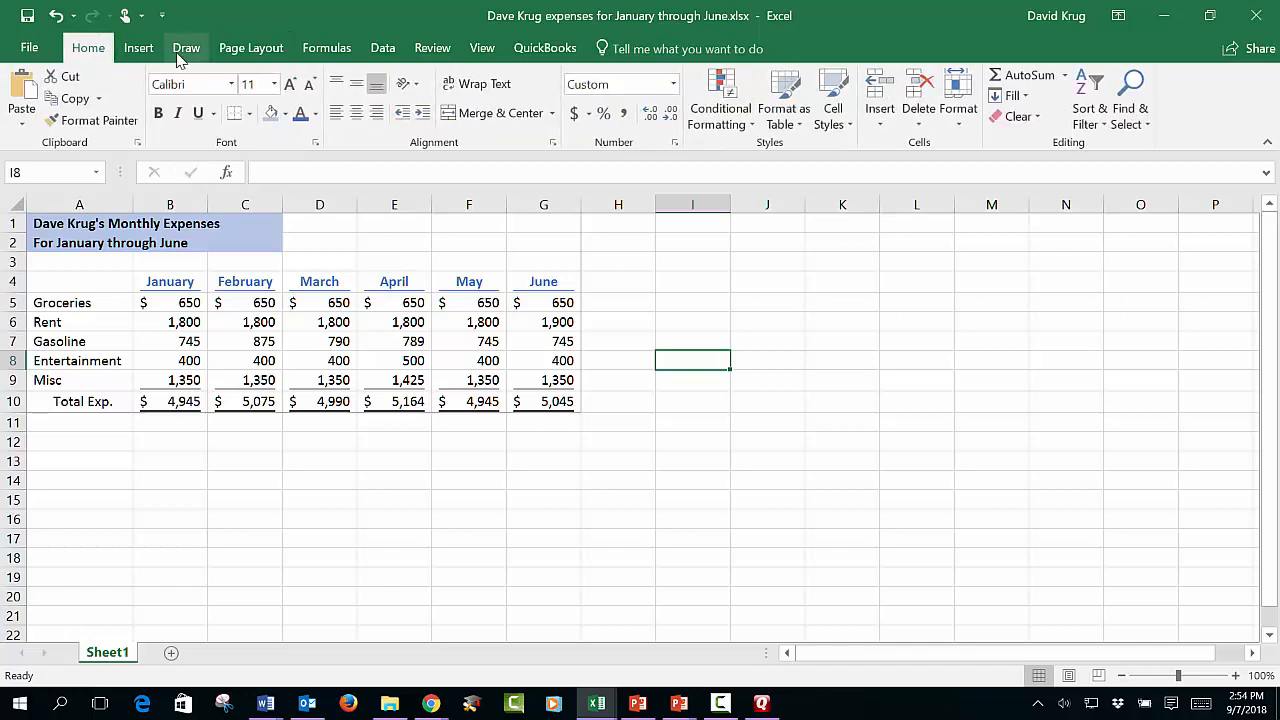
click(226, 54)
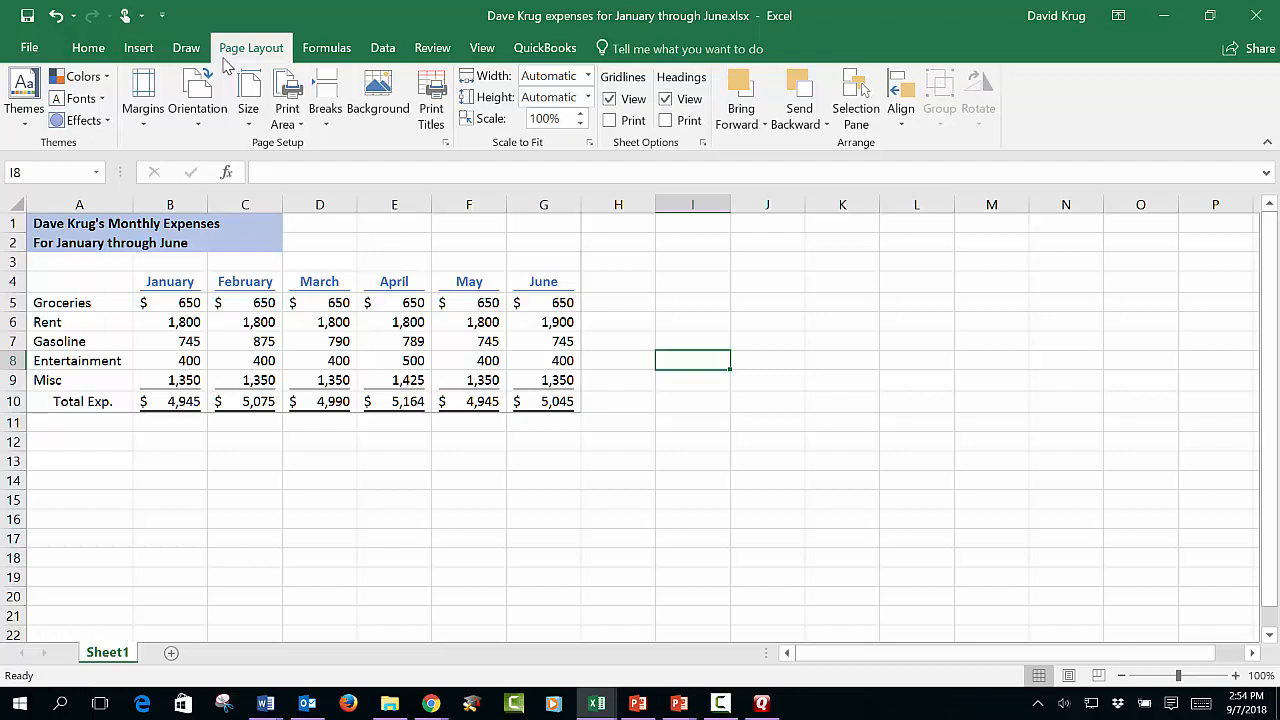
click(201, 125)
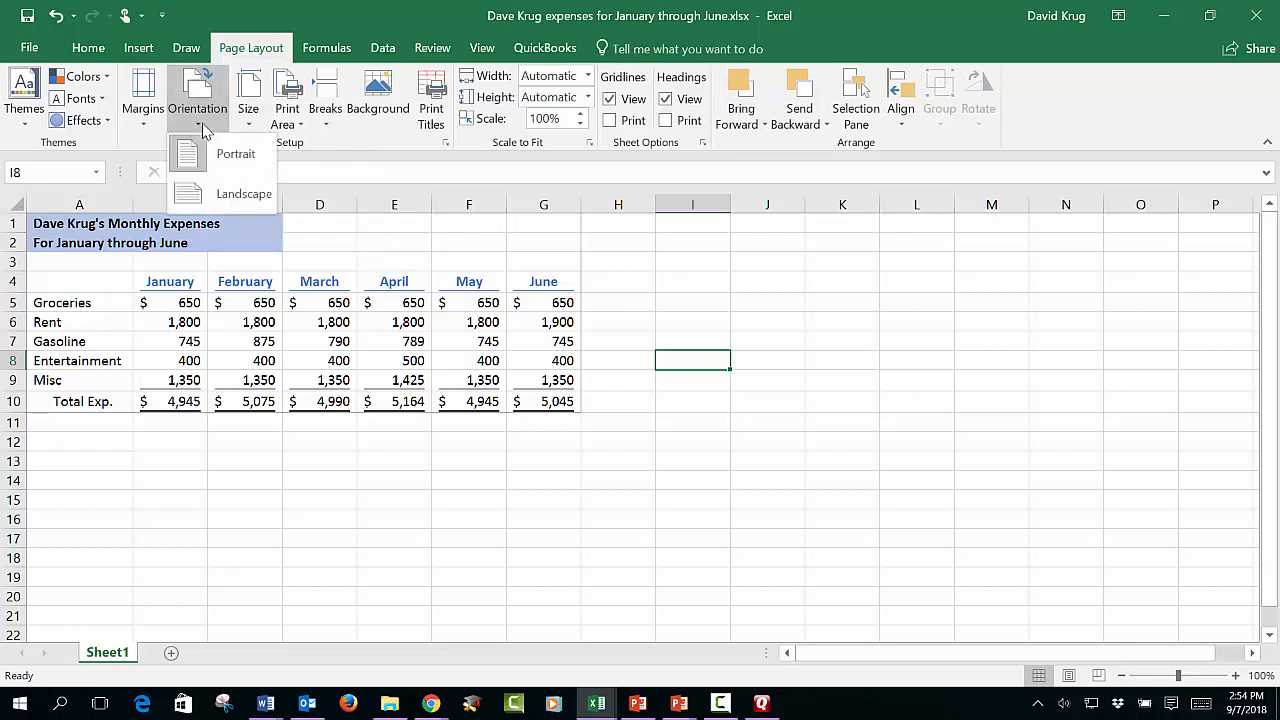
click(231, 195)
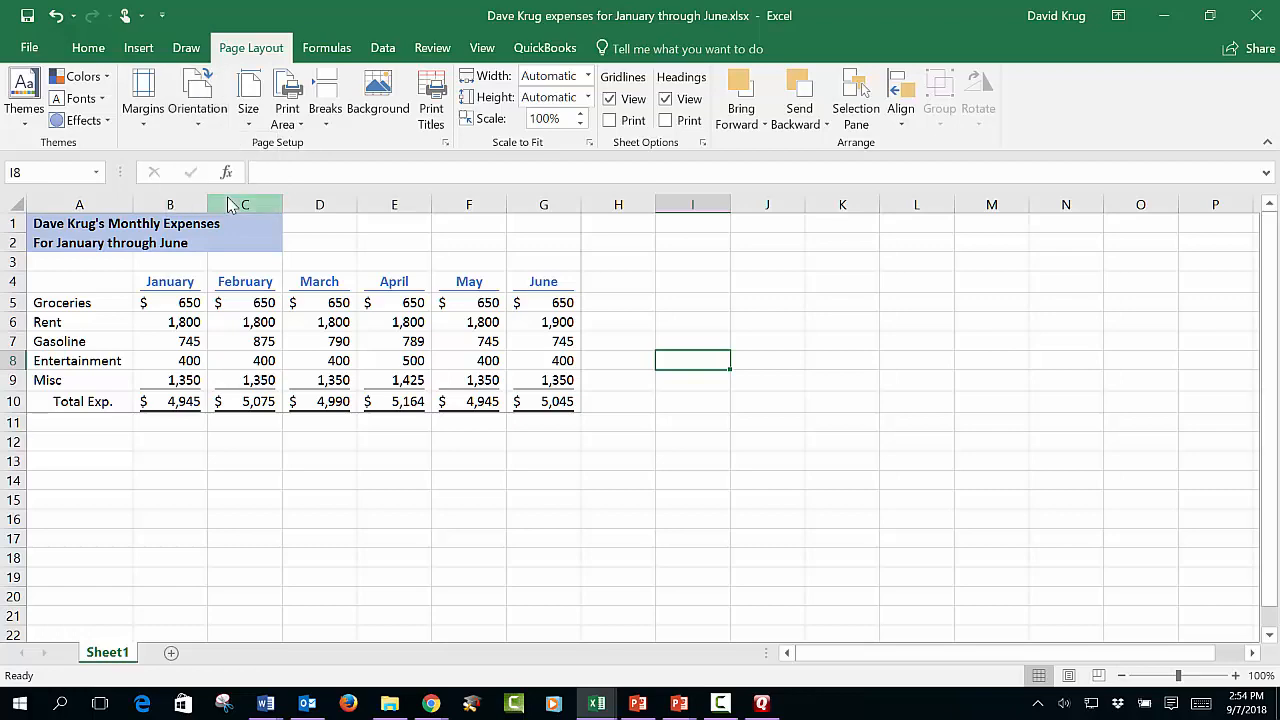
click(29, 47)
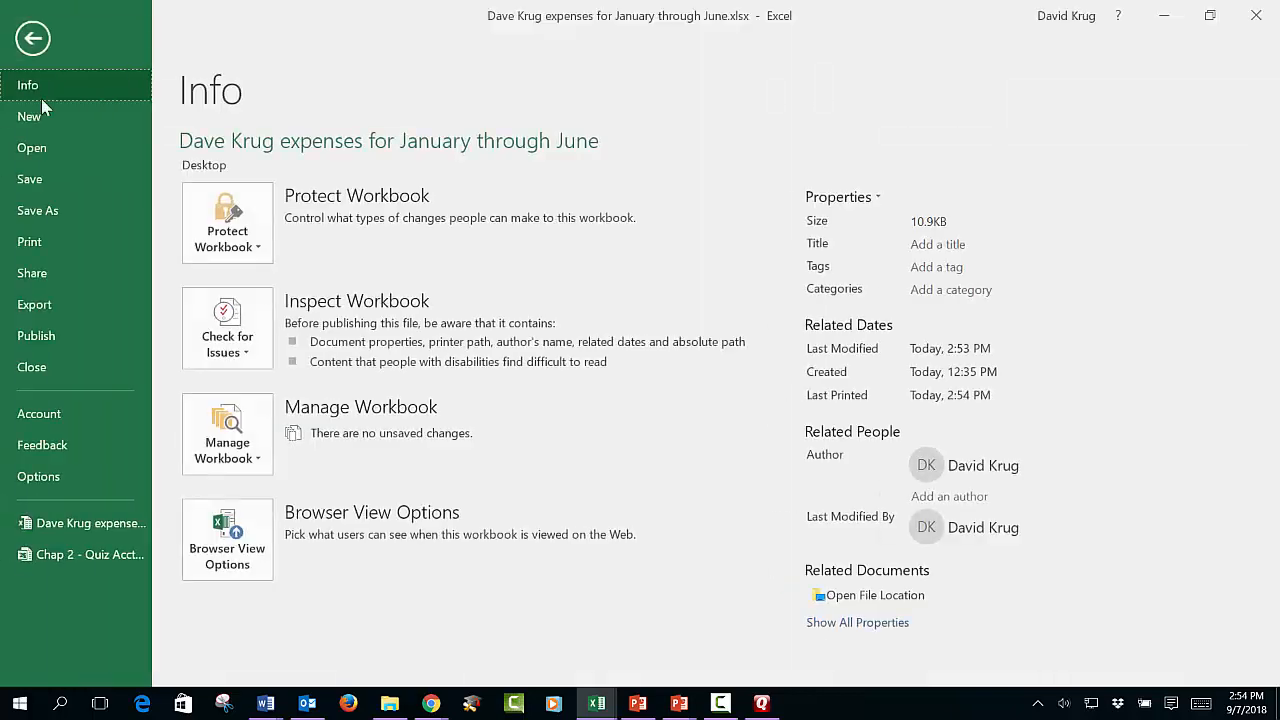
click(83, 242)
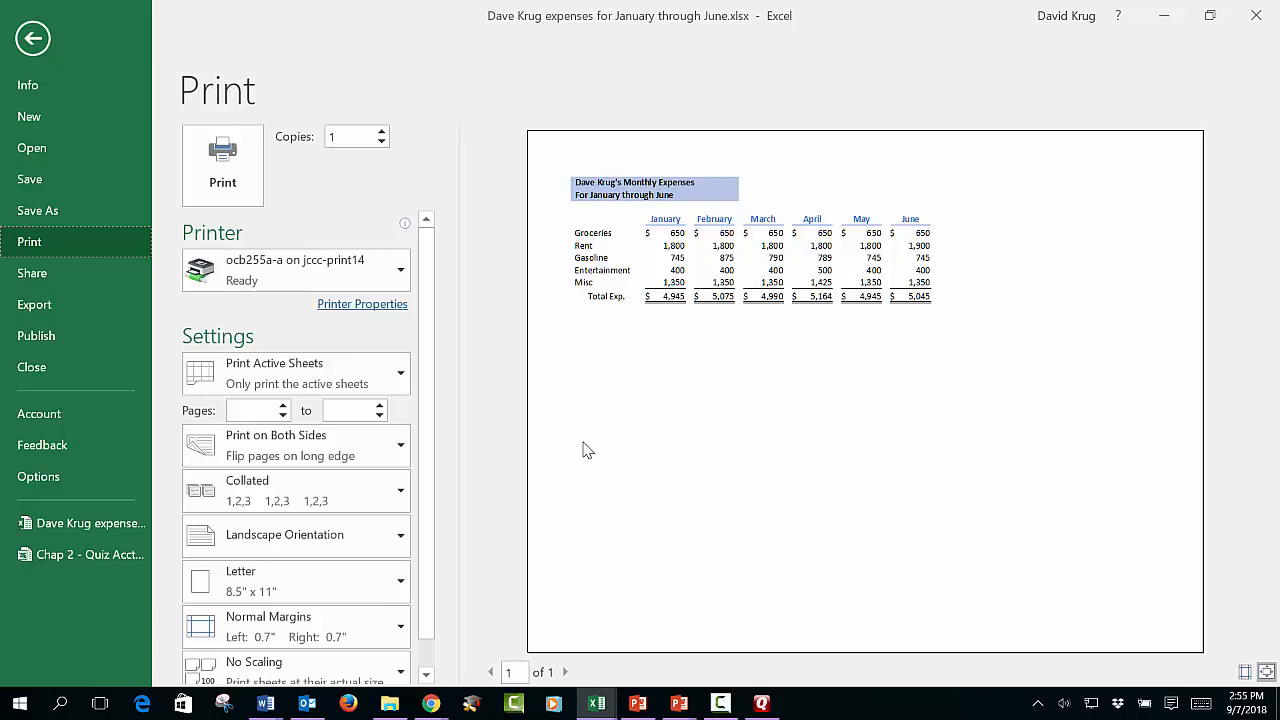
Step: Set custom print scaling to 125% of normal size in Page Setup
scroll(425, 470, down, 1)
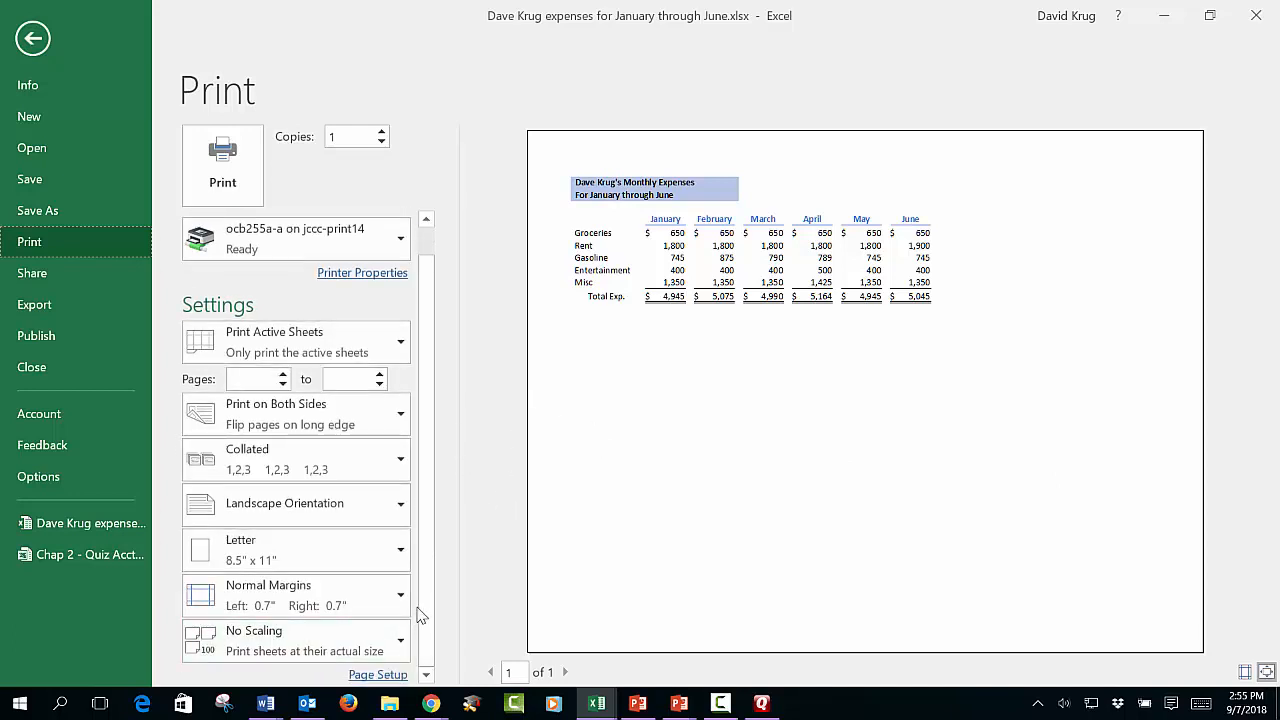
click(405, 646)
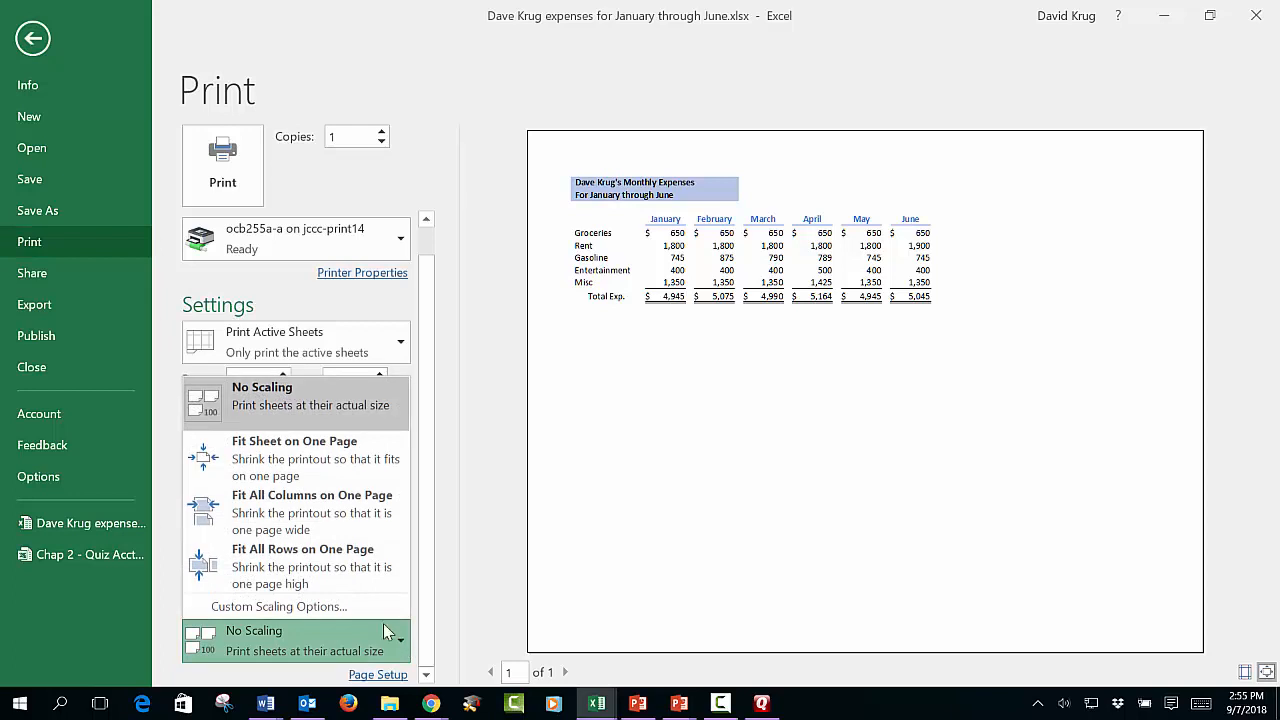
click(309, 607)
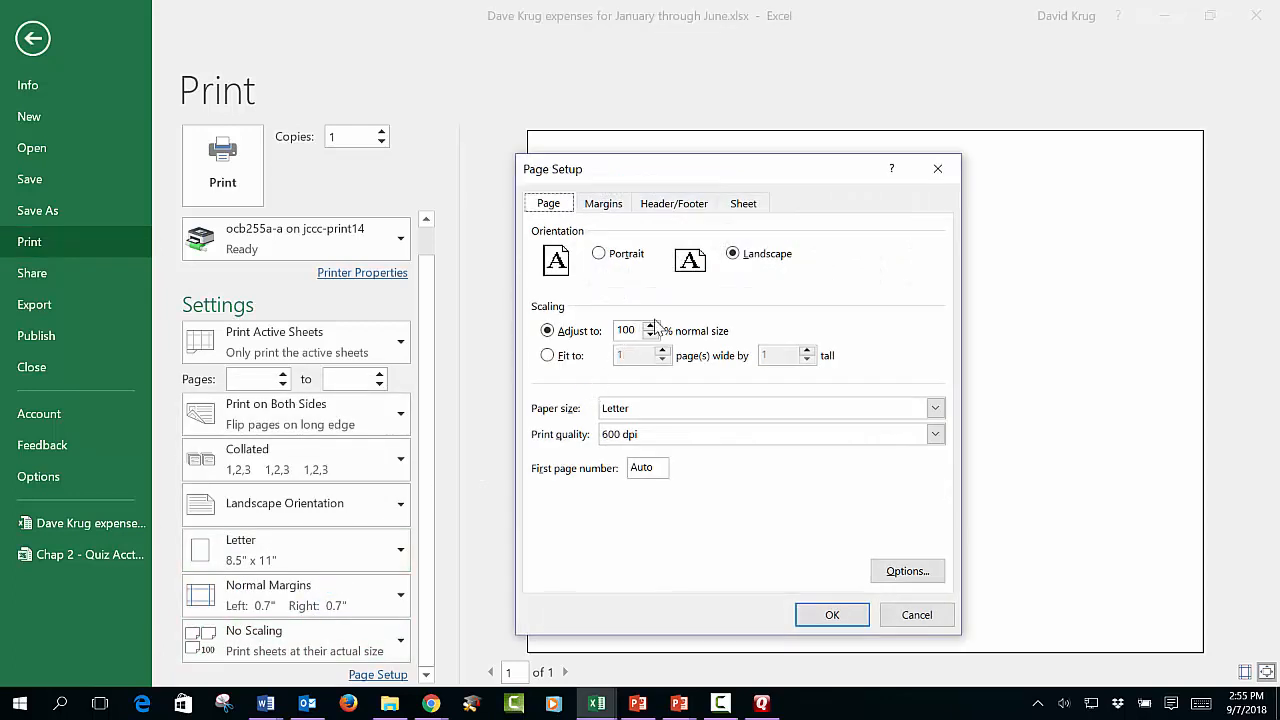
click(650, 327)
click(650, 327)
click(650, 327)
click(832, 615)
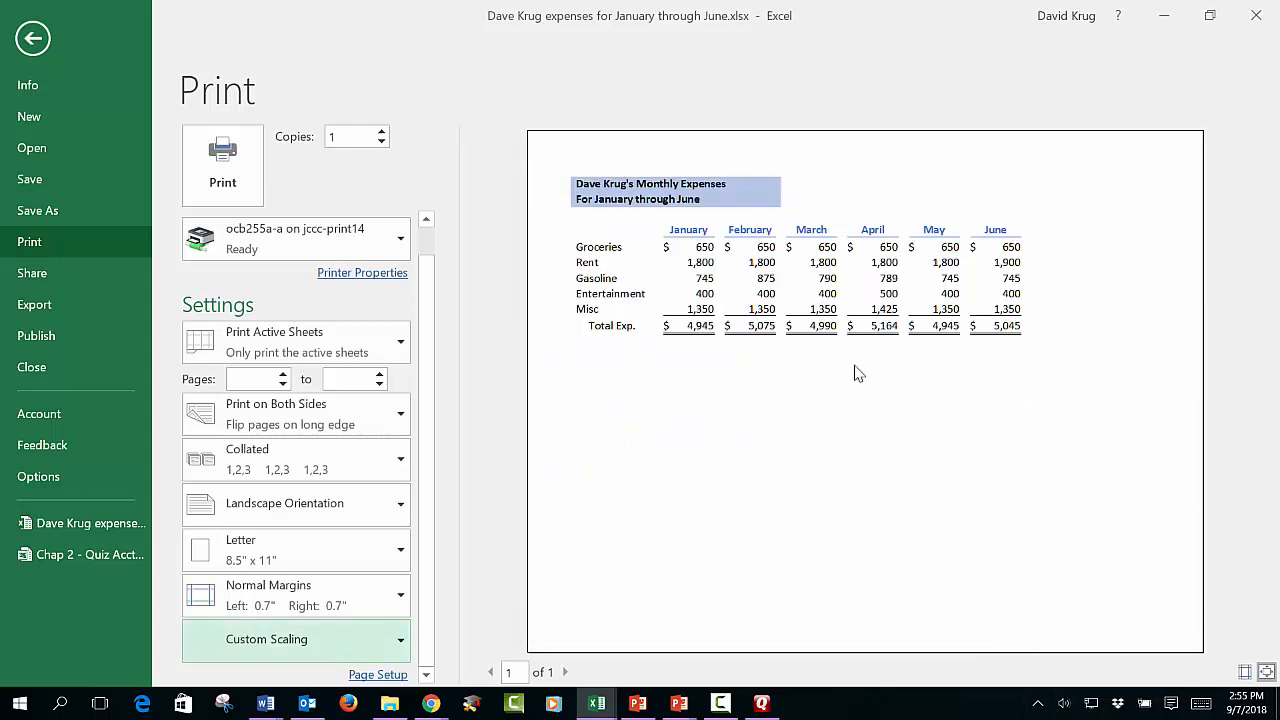
click(402, 645)
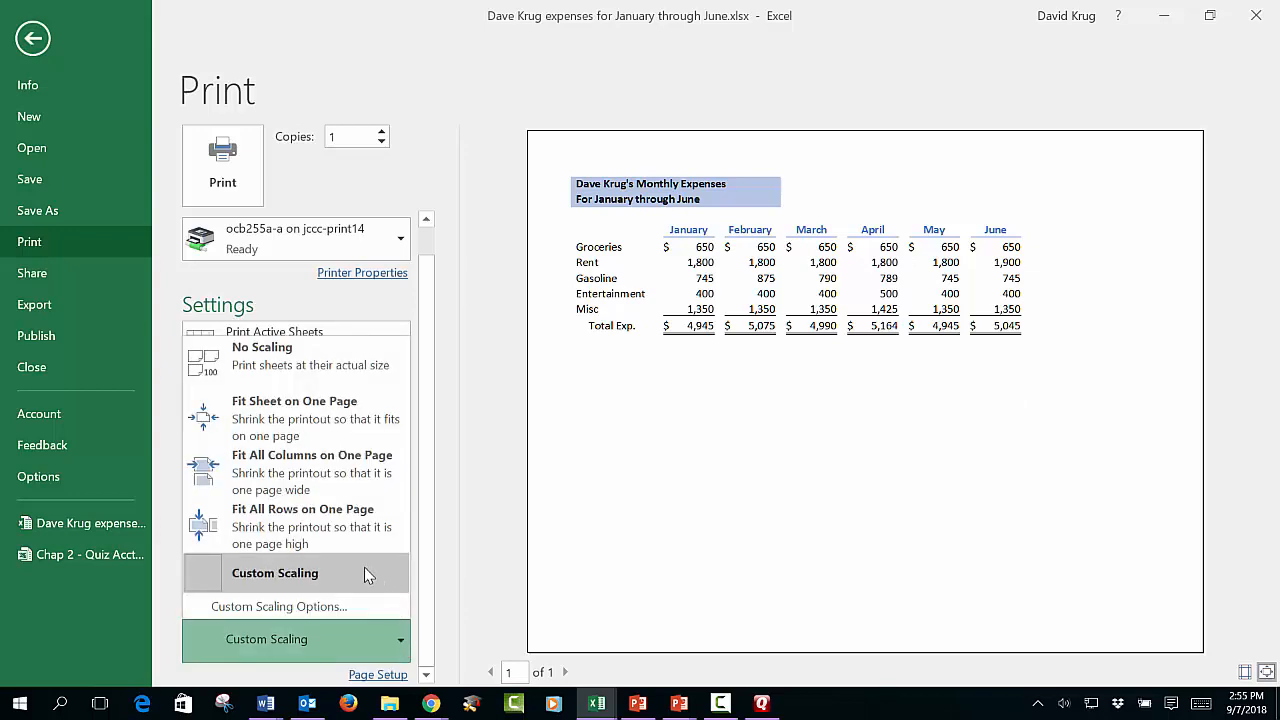
Step: Raise the custom print scaling to 150% and set printing to one-sided
click(333, 600)
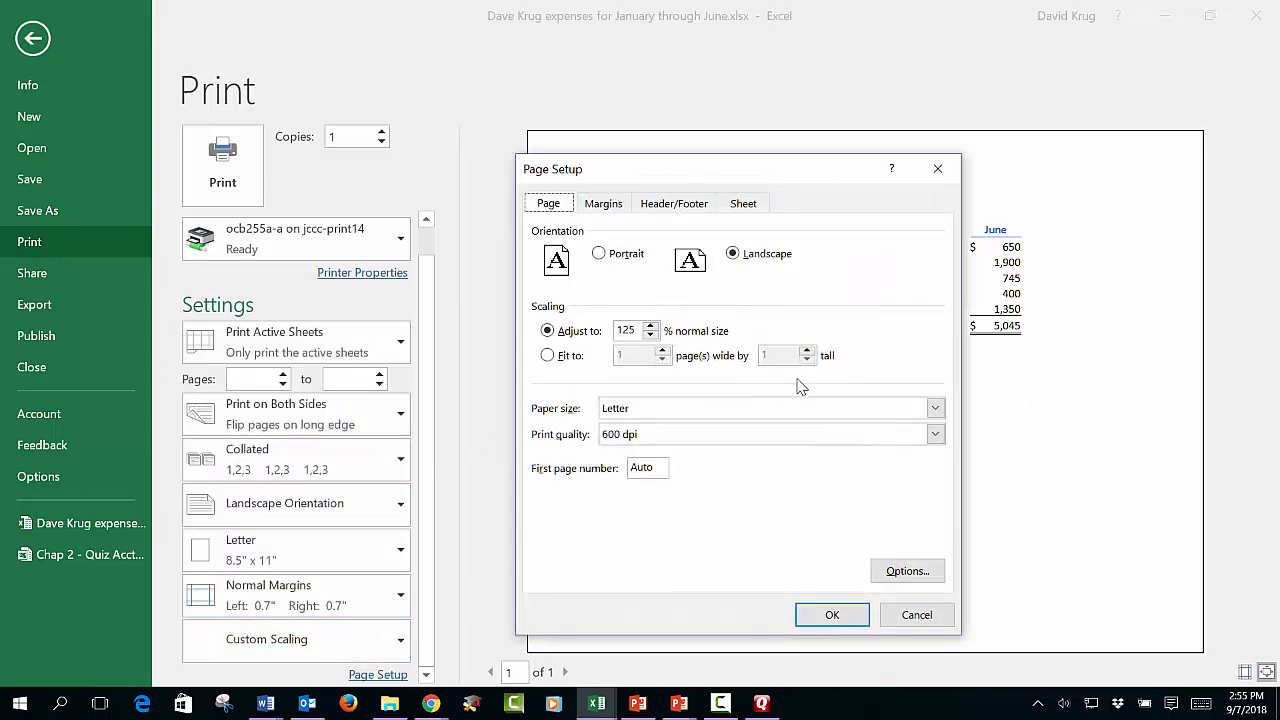
click(654, 326)
click(654, 326)
click(834, 616)
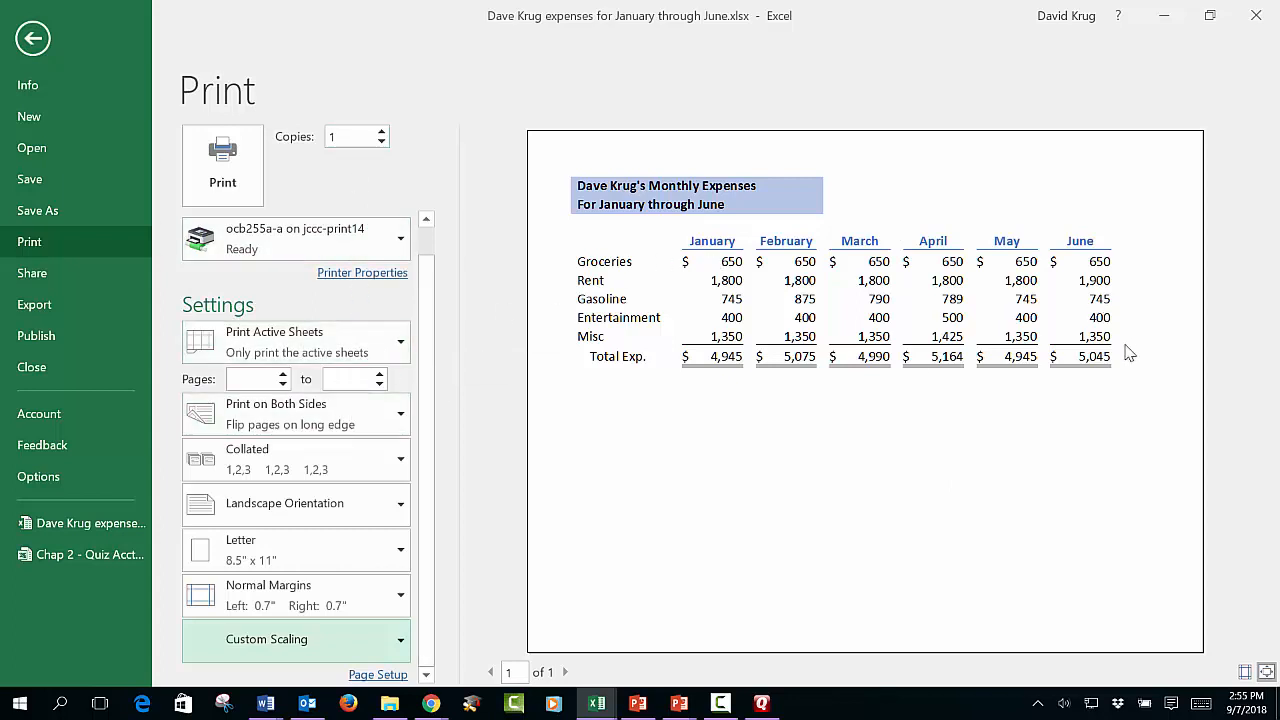
click(398, 428)
key(Escape)
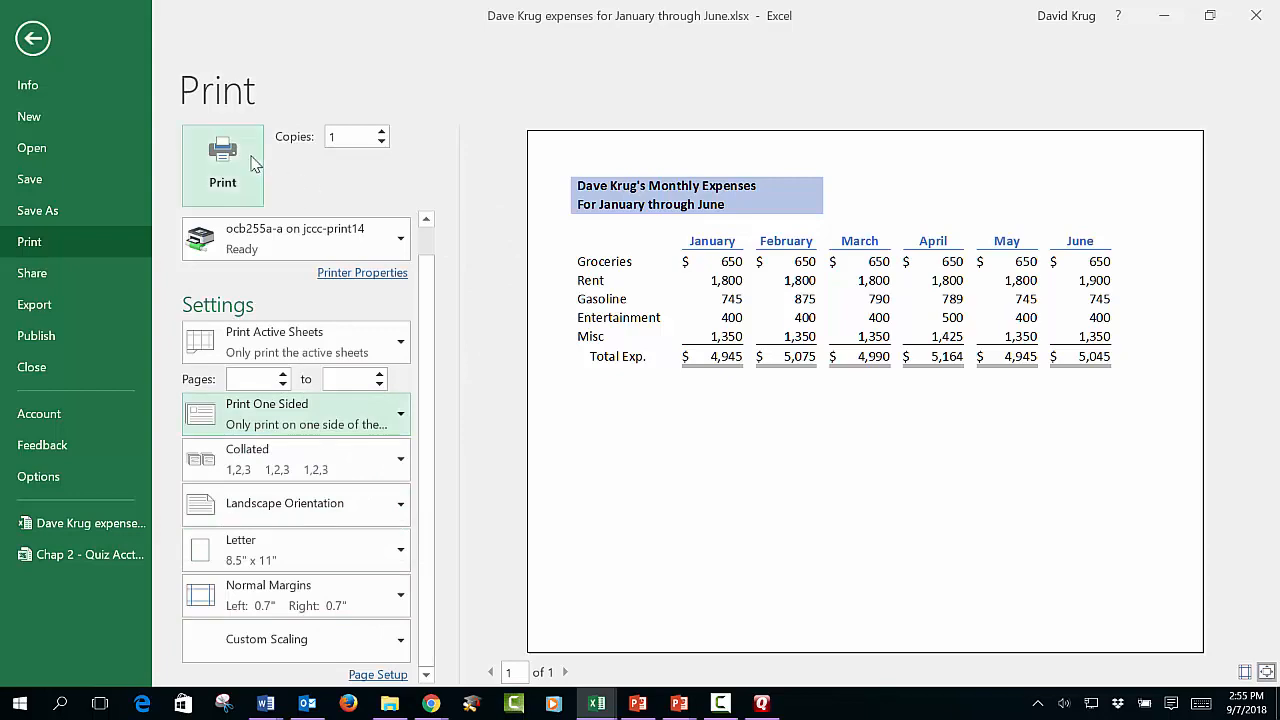
click(33, 39)
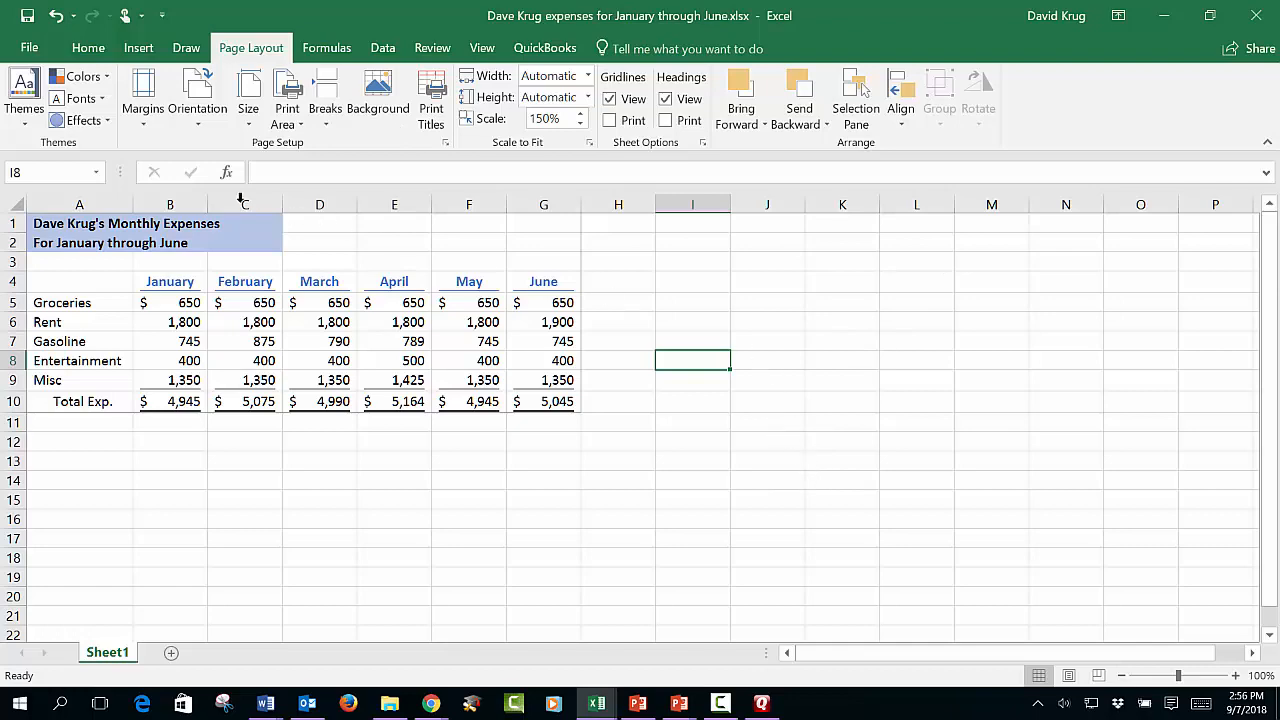
click(32, 48)
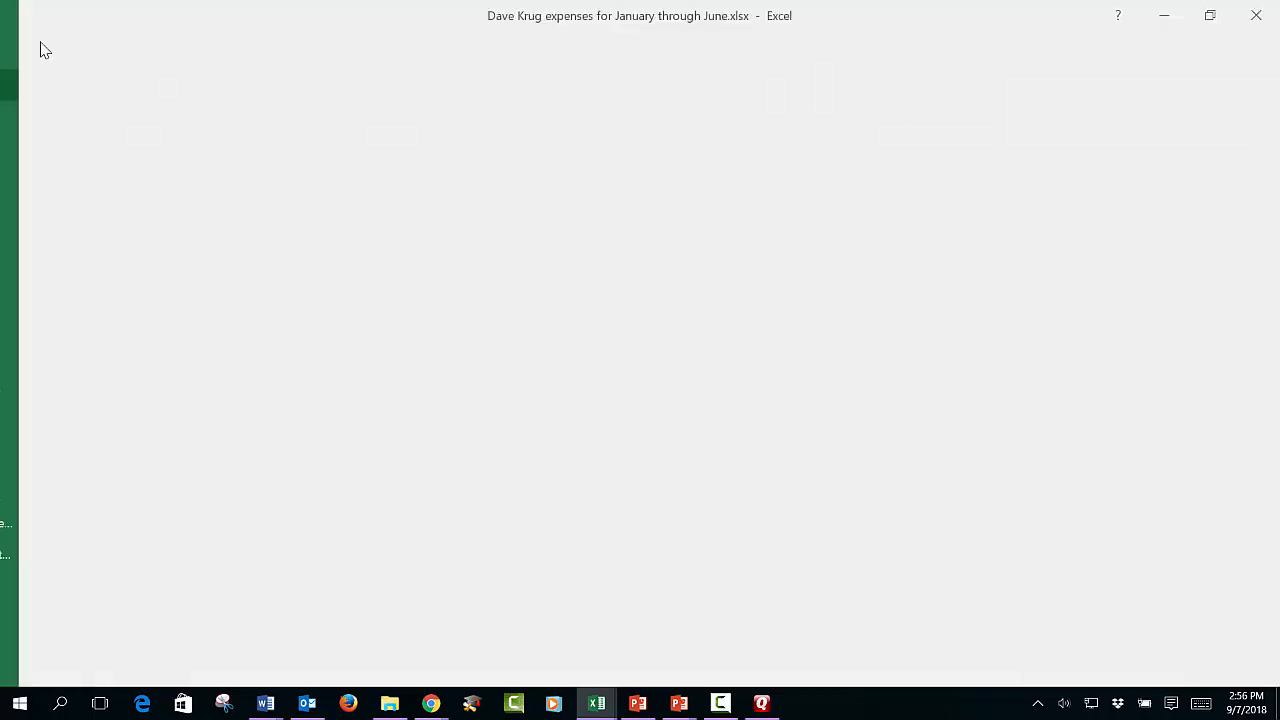
click(45, 244)
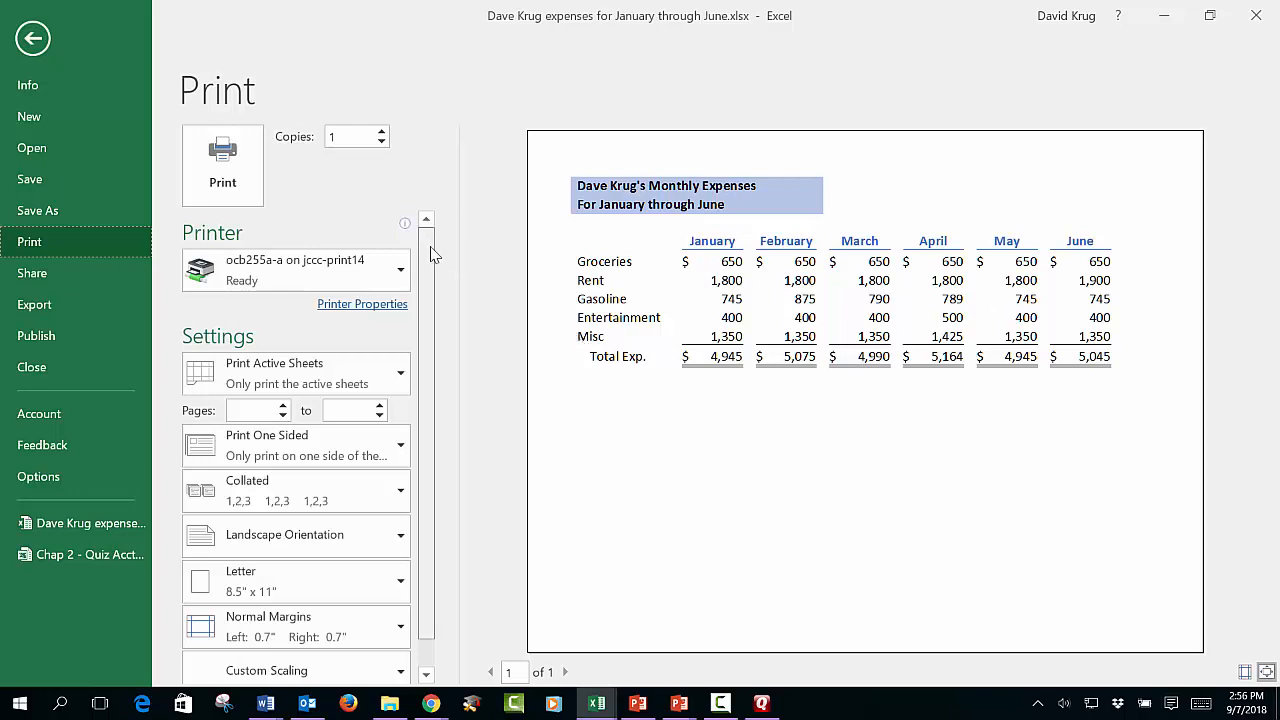
Step: Turn on gridline printing in Page Setup's Sheet options, return to the worksheet and save
scroll(435, 300, down, 1)
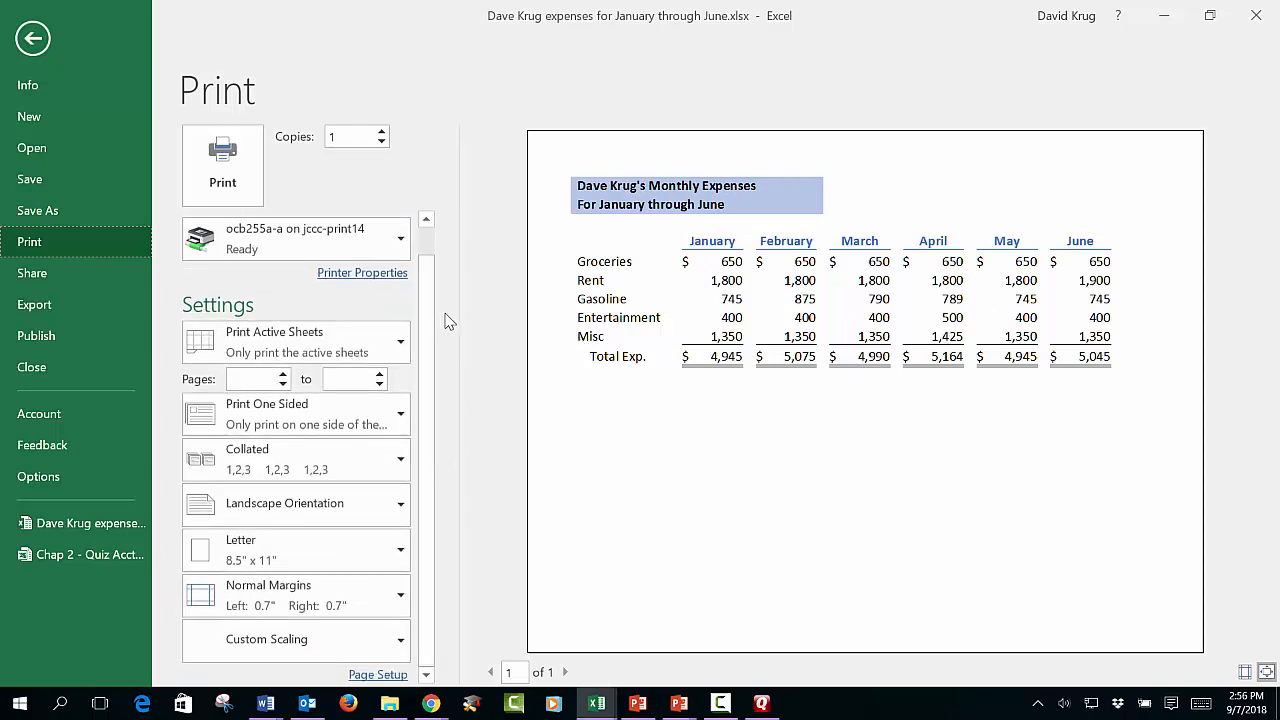
click(398, 675)
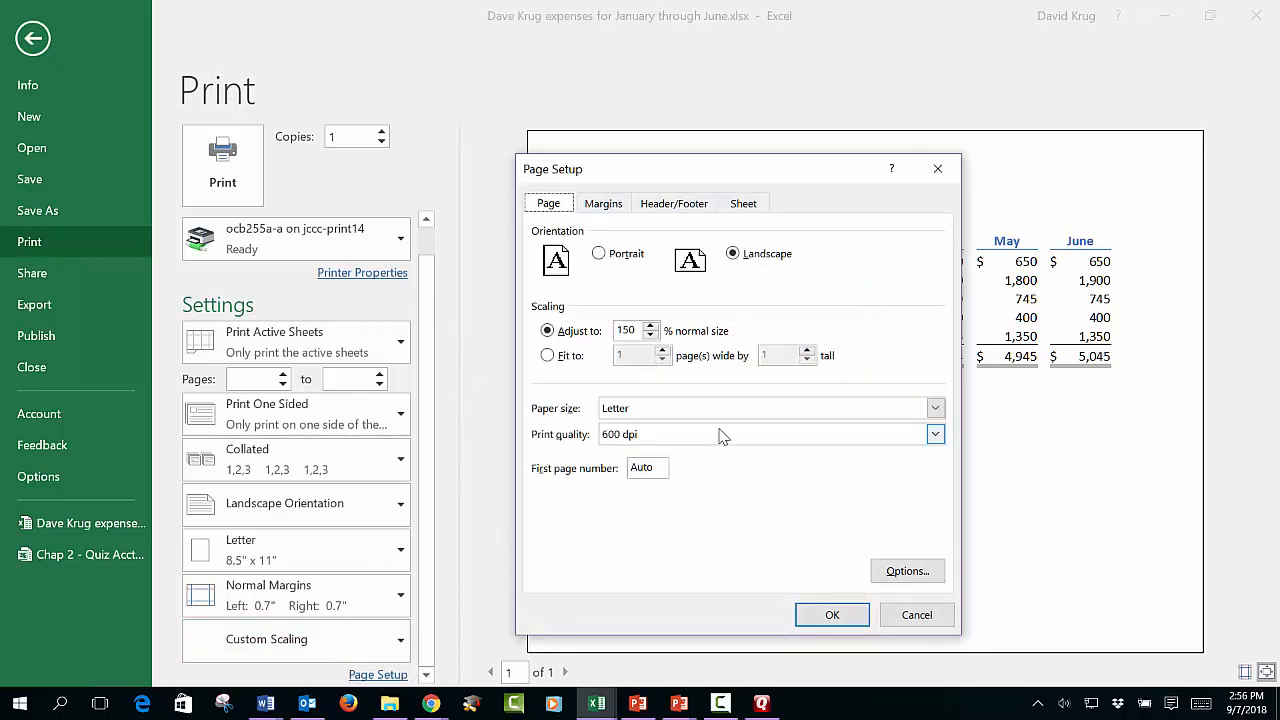
click(750, 204)
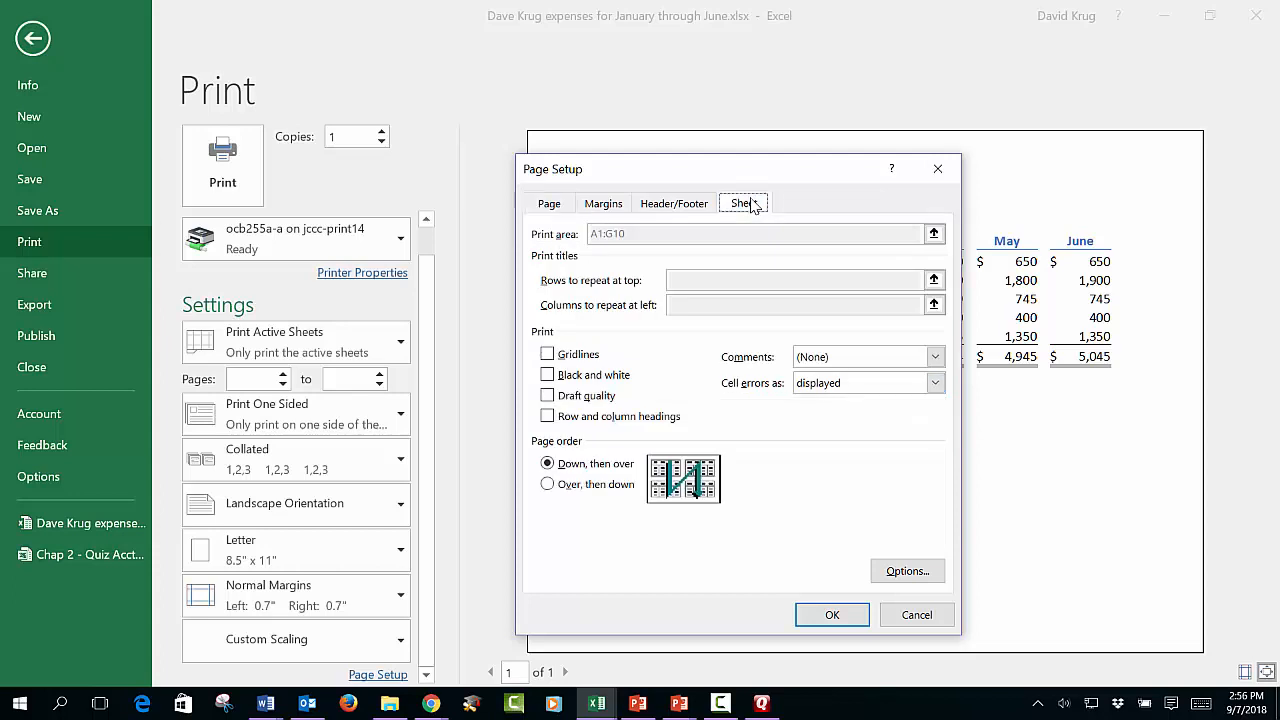
click(548, 355)
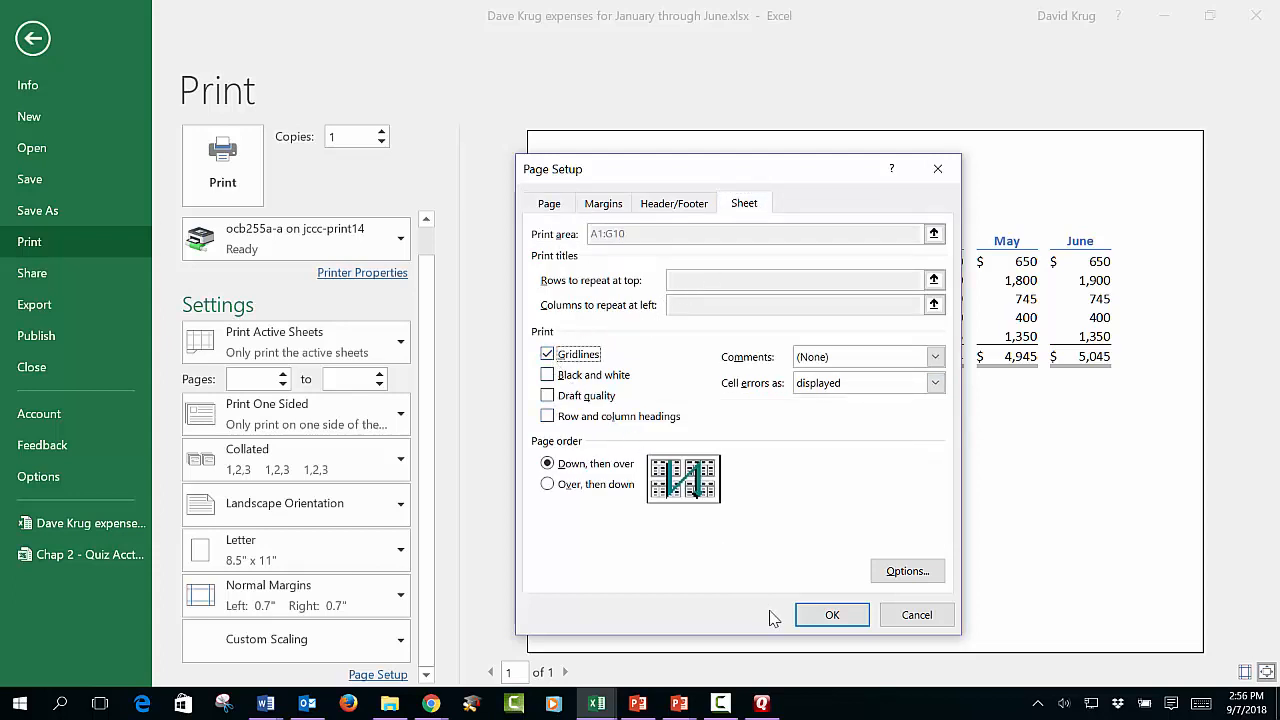
click(829, 615)
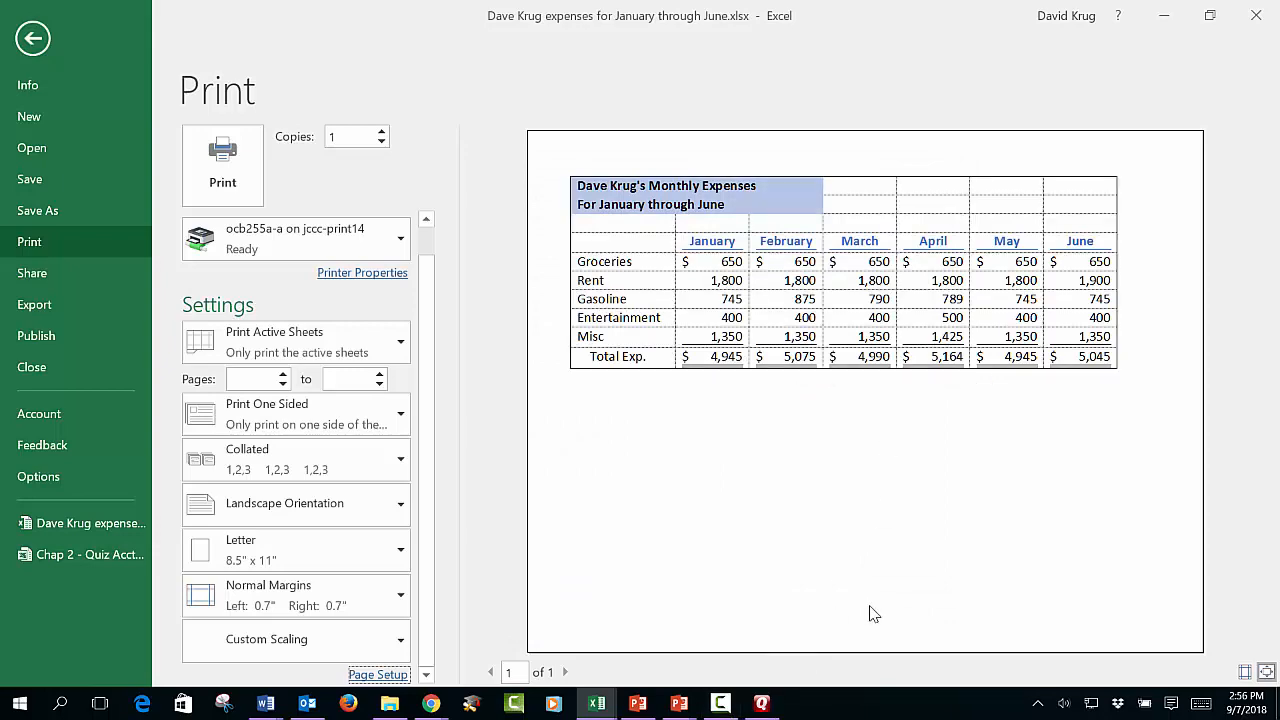
click(33, 39)
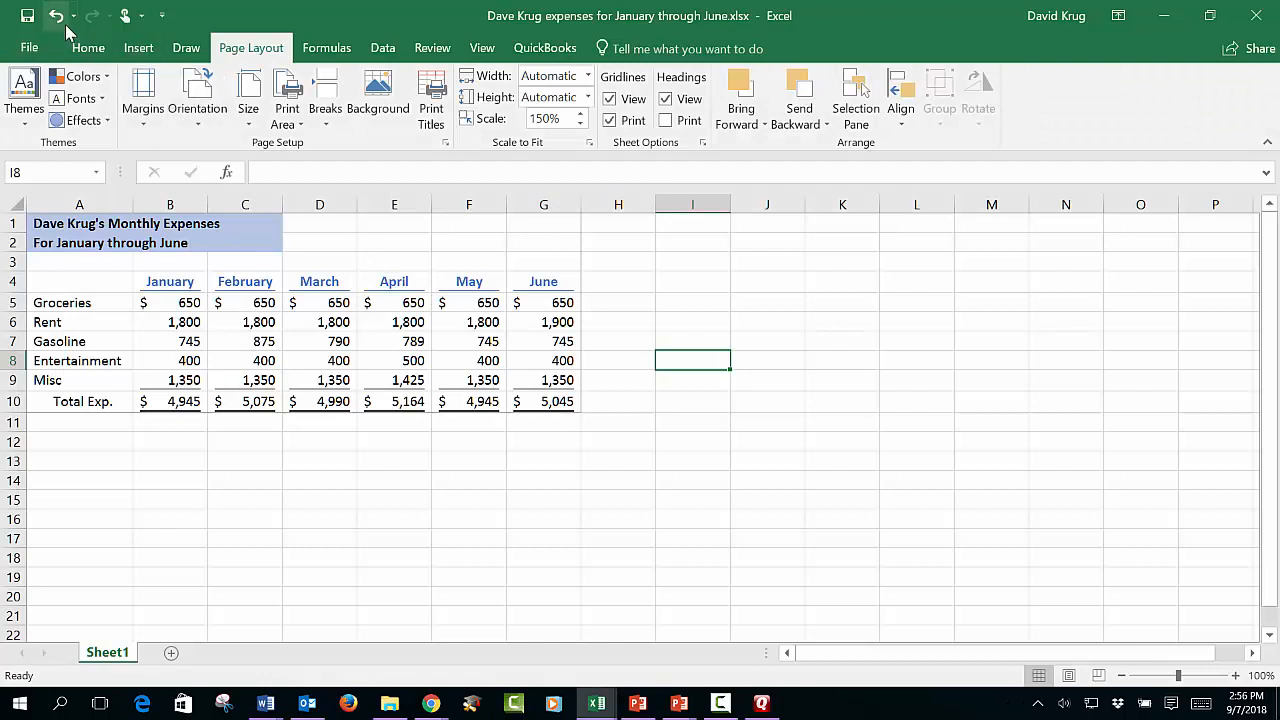
click(29, 20)
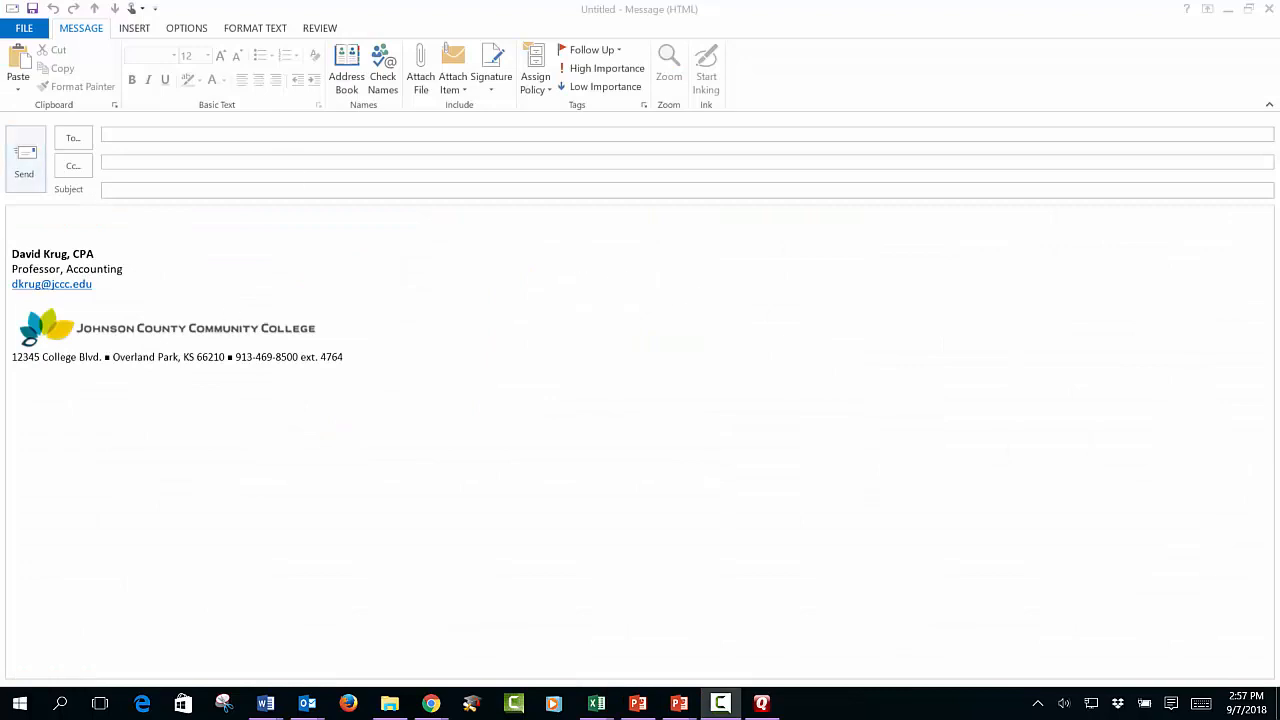
Step: Fill in the recipient's address from the suggestion and move into the message body
click(168, 133)
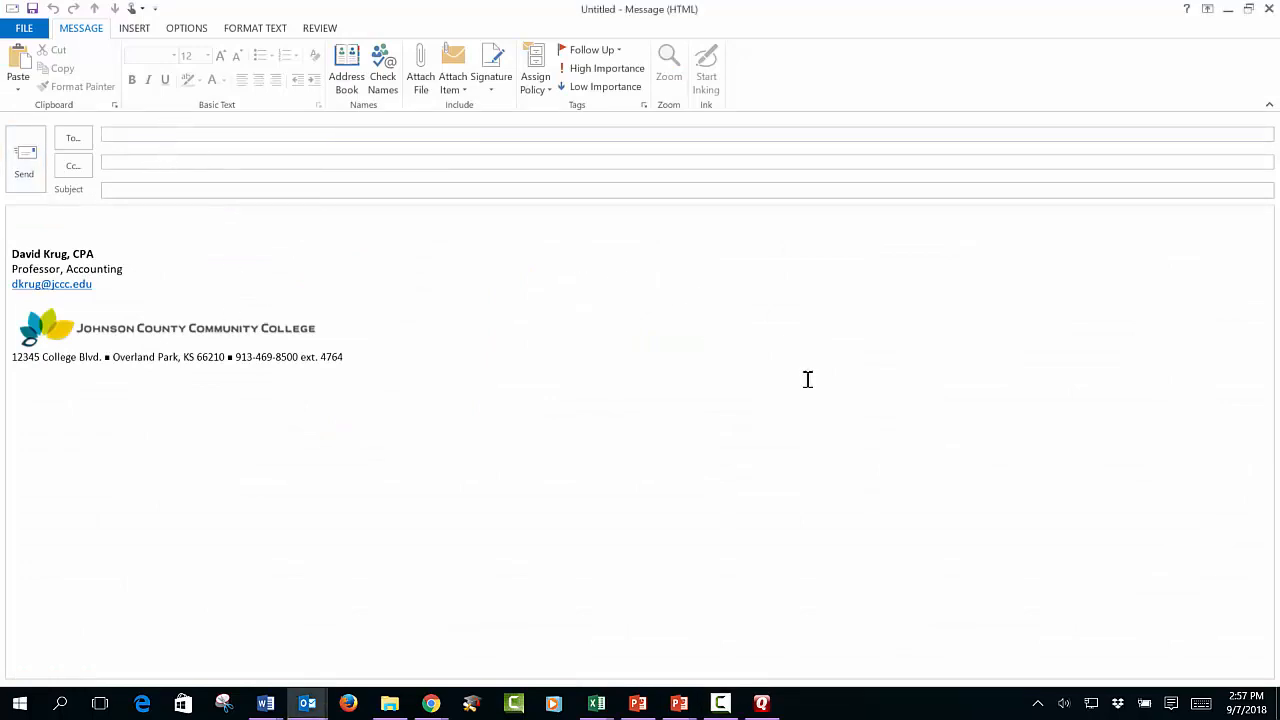
text(dkrku)
key(BackSpace)
key(BackSpace)
key(Return)
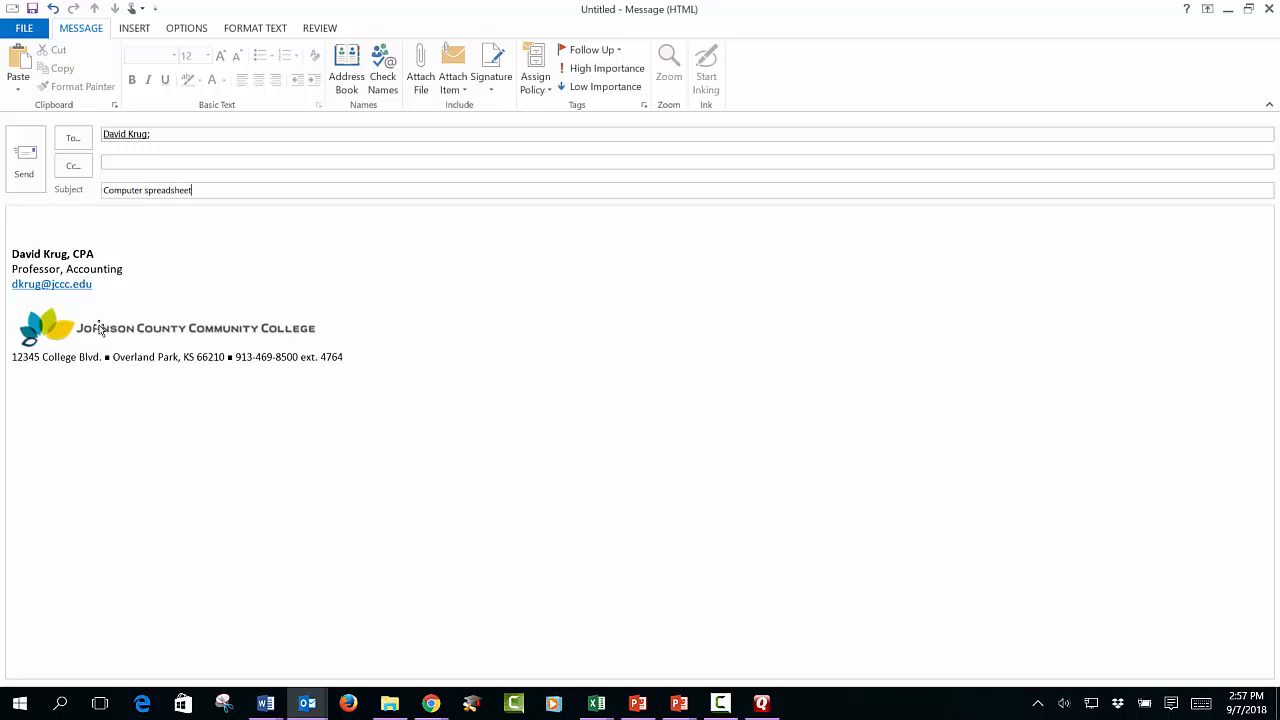
click(67, 217)
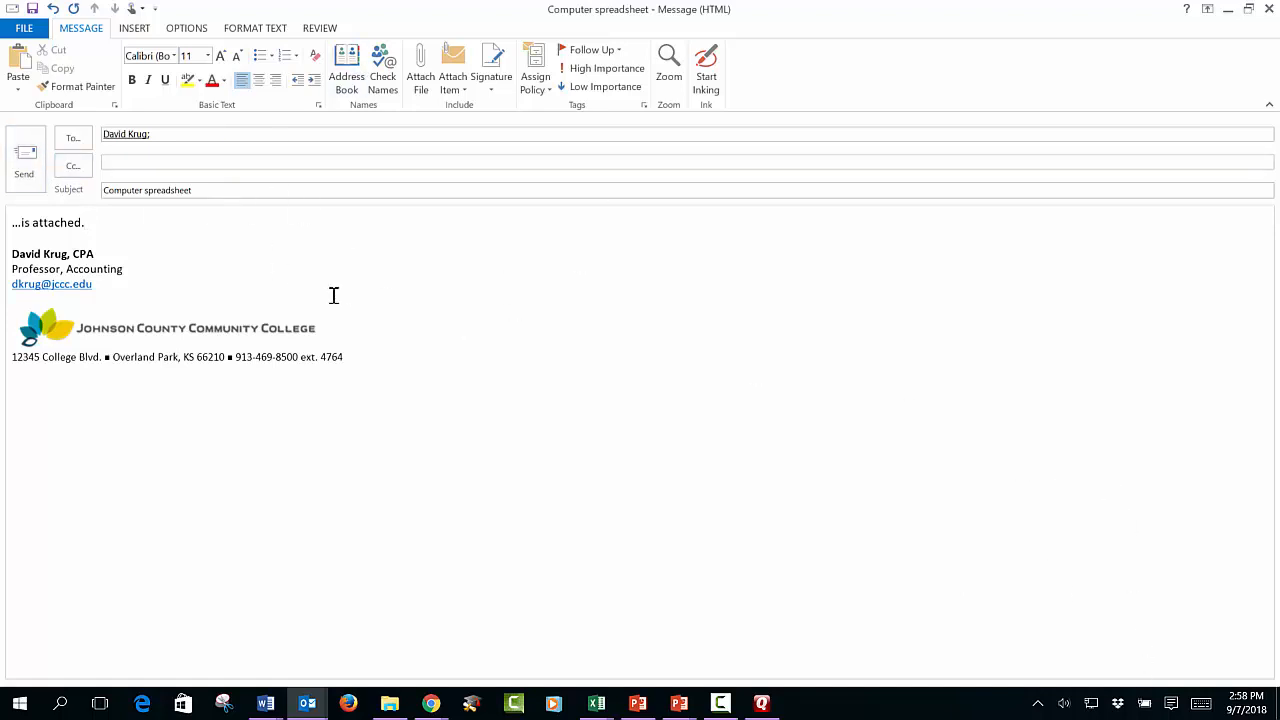
Step: Attach the expenses workbook from the Desktop, send the message, and return to Excel
click(417, 70)
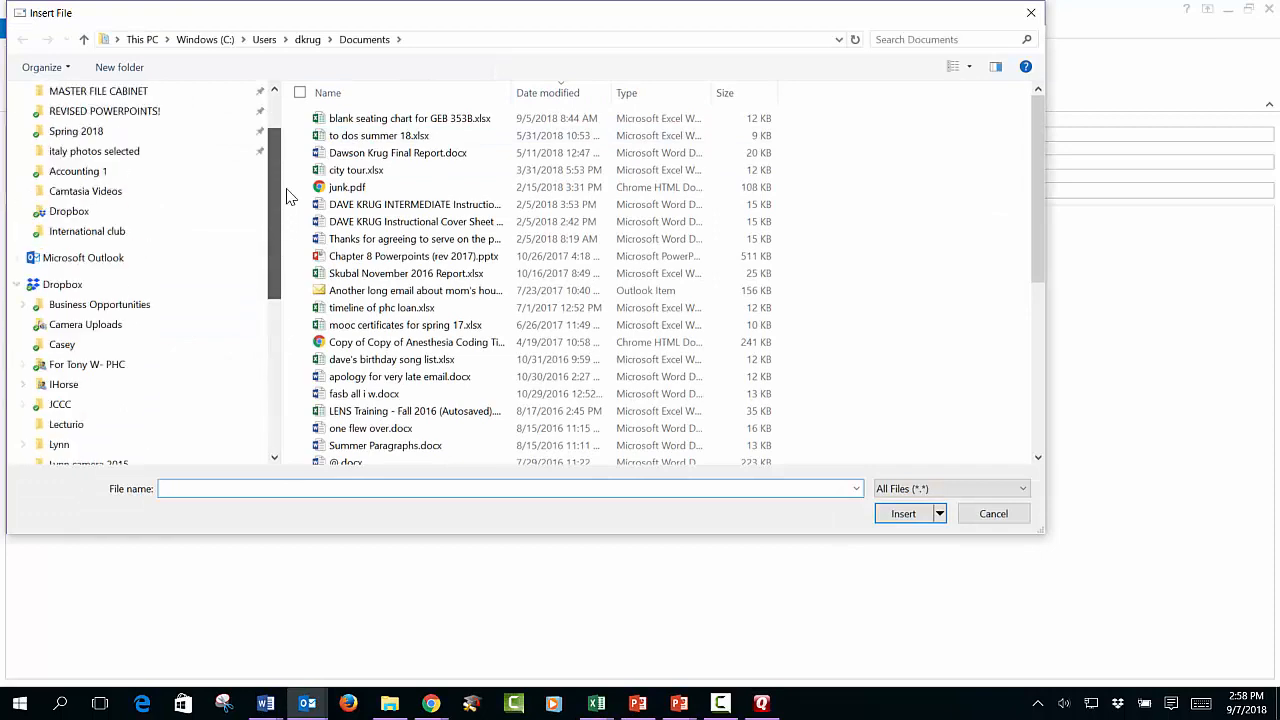
click(163, 158)
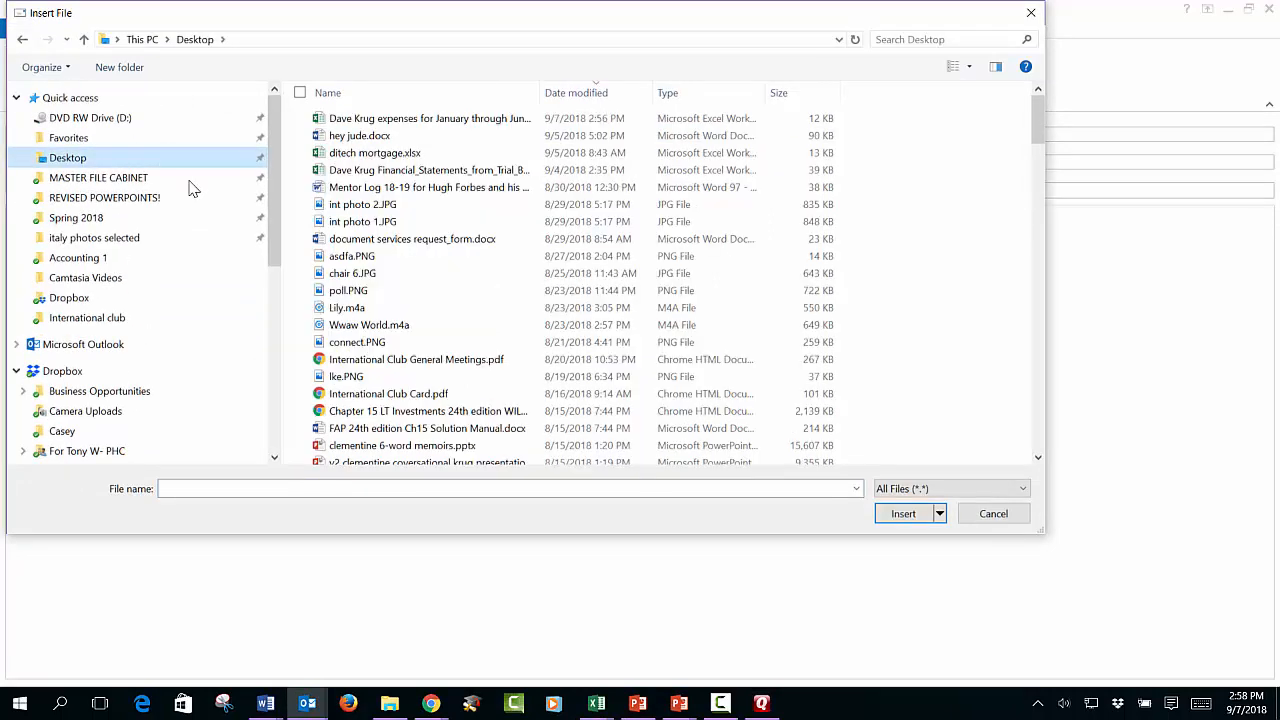
double_click(415, 120)
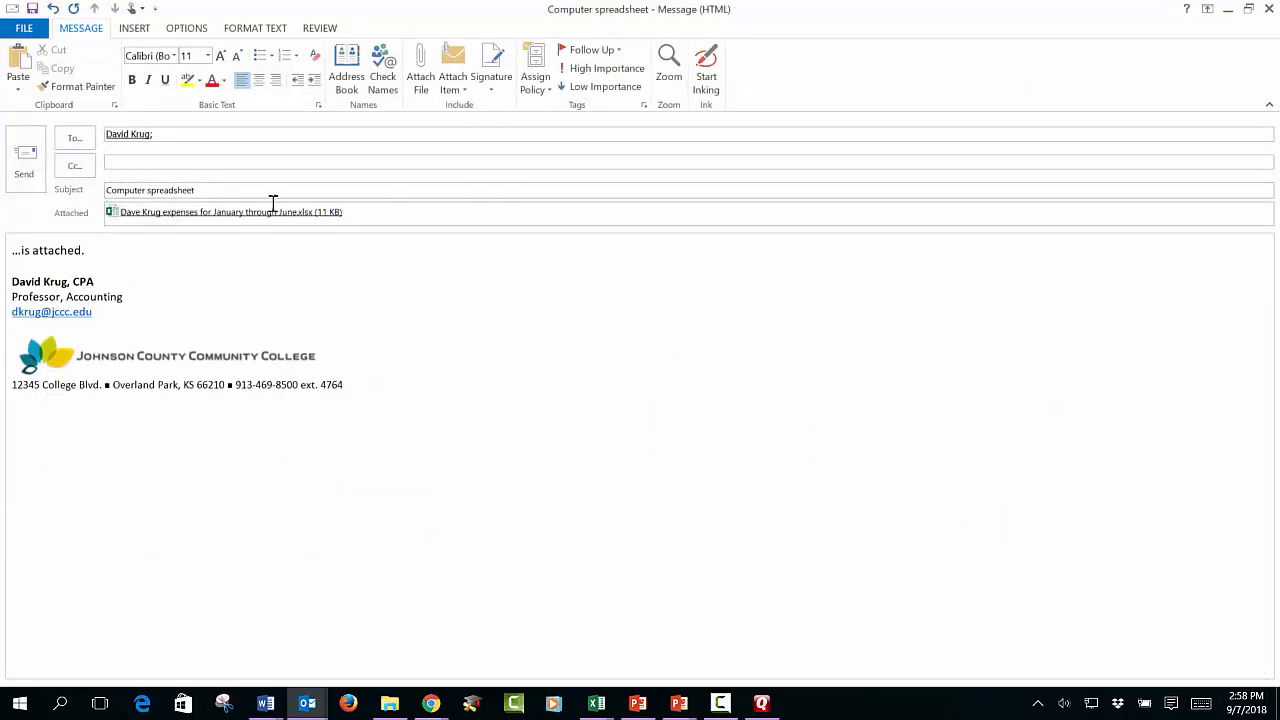
click(36, 174)
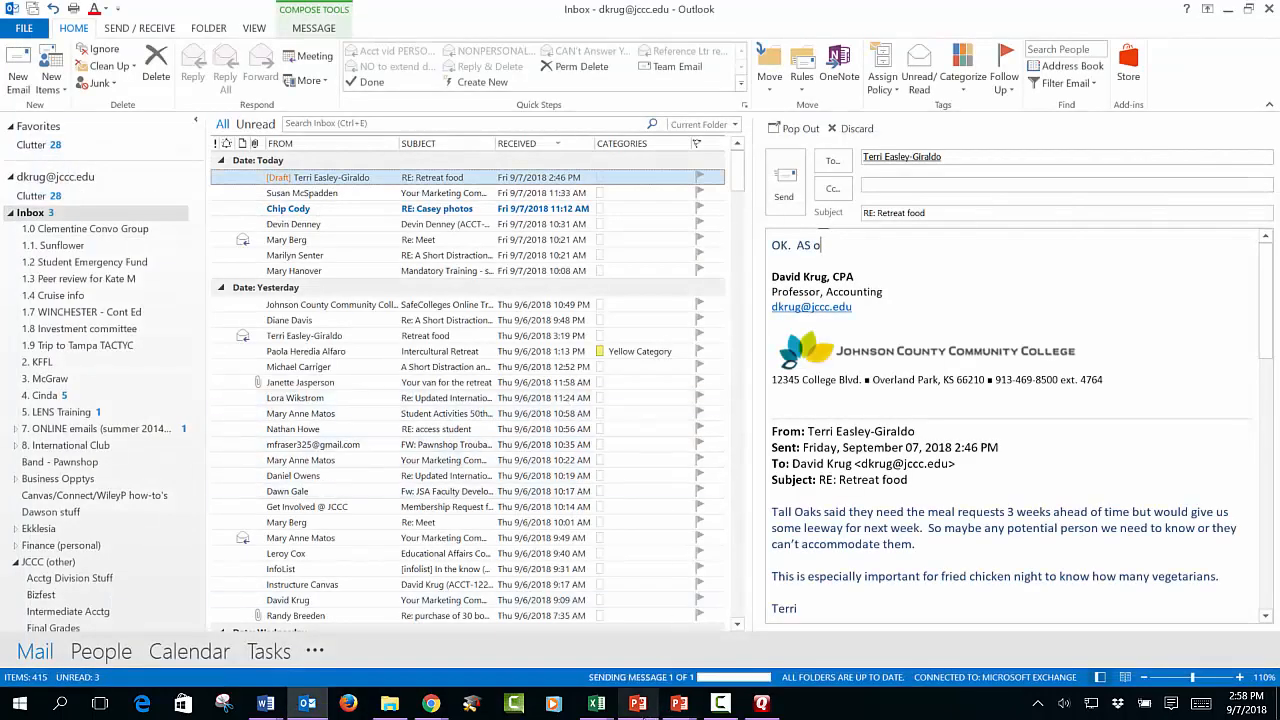
click(737, 640)
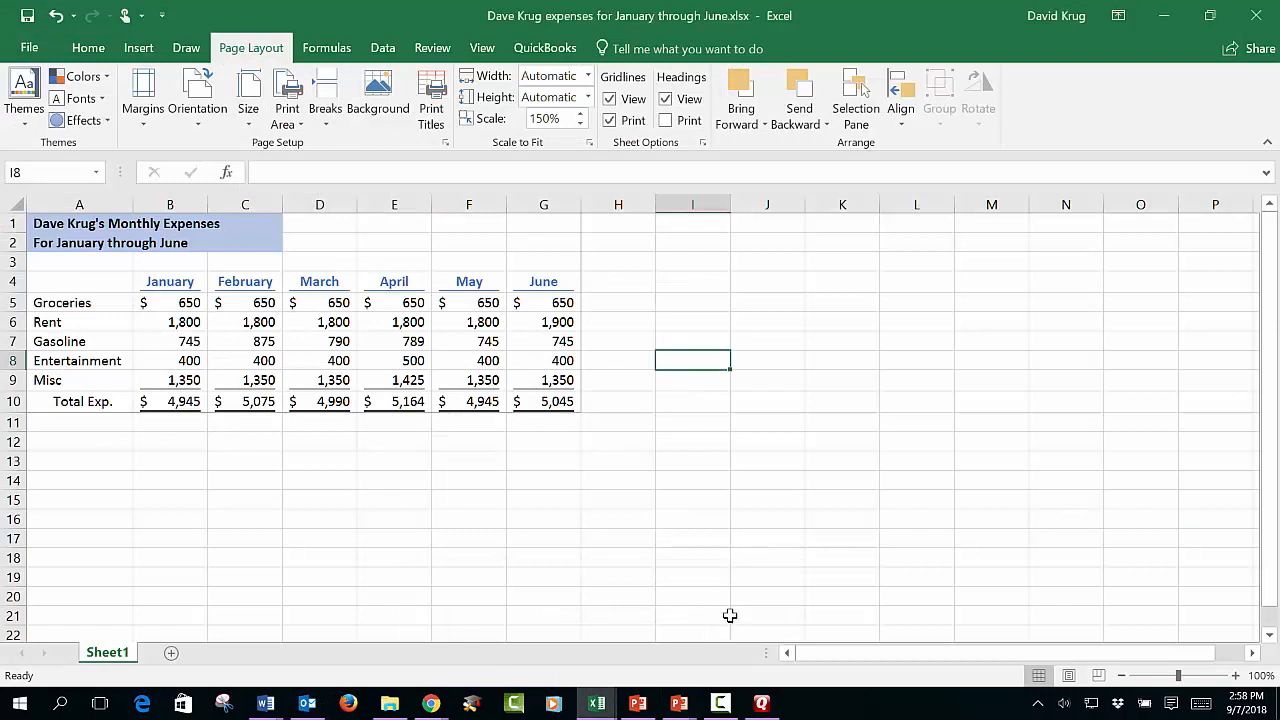